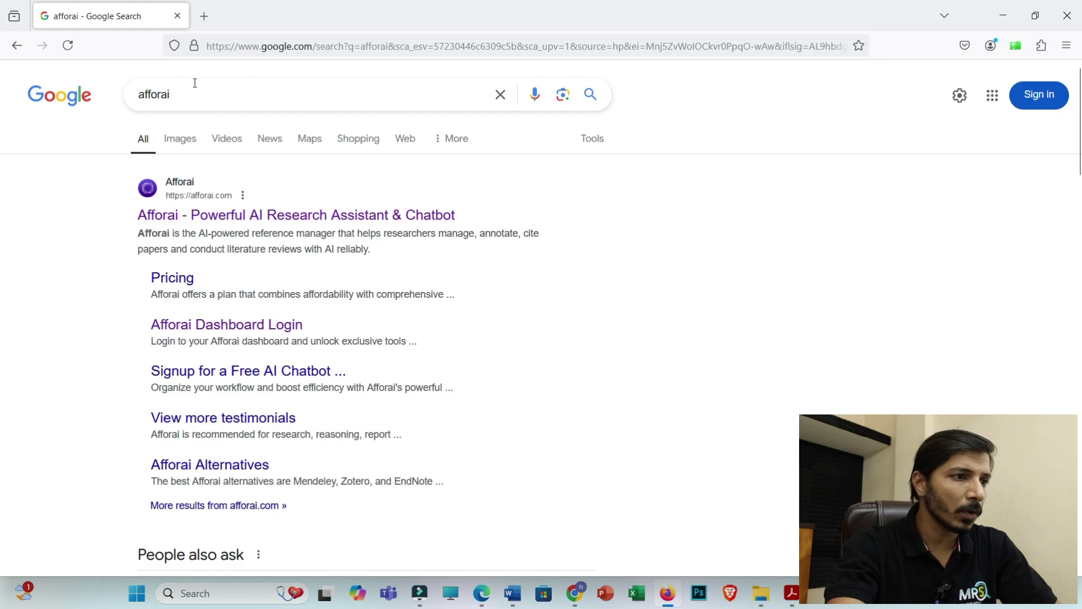
Step: Open the Afforai website from the Google results for afforai and go to its login page
{"action": "double_click", "coordinate": [168, 96]}
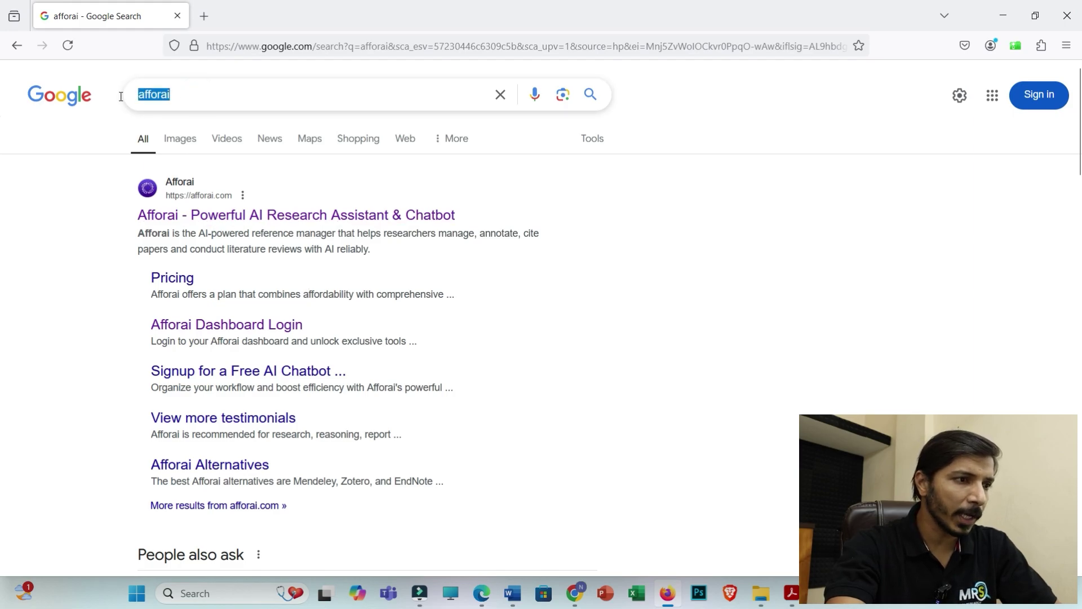
{"action": "left_click", "coordinate": [34, 282]}
{"action": "left_click", "coordinate": [223, 215]}
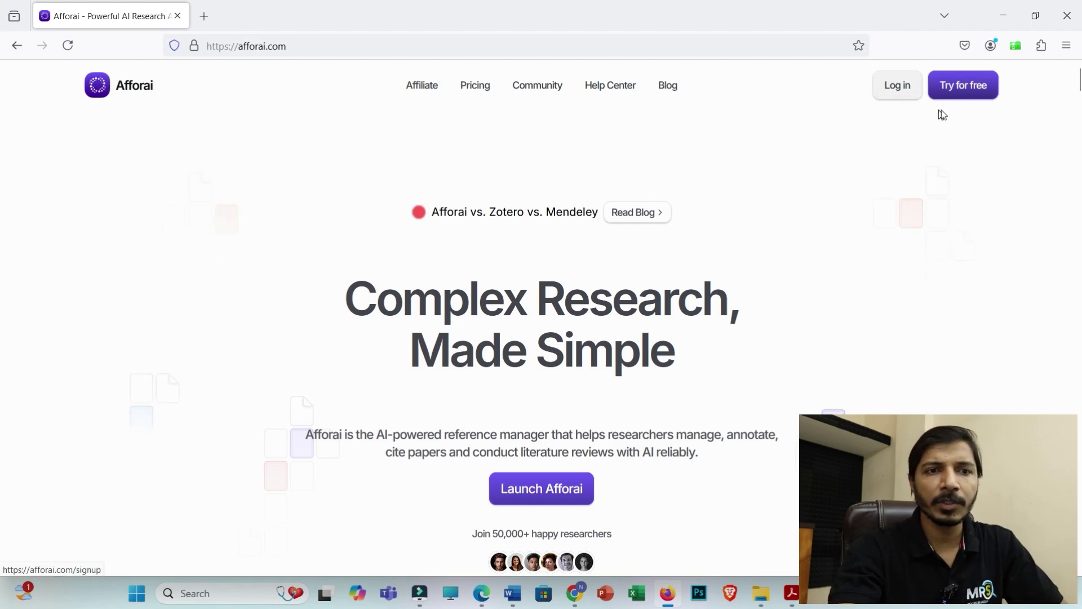
{"action": "left_click", "coordinate": [898, 87]}
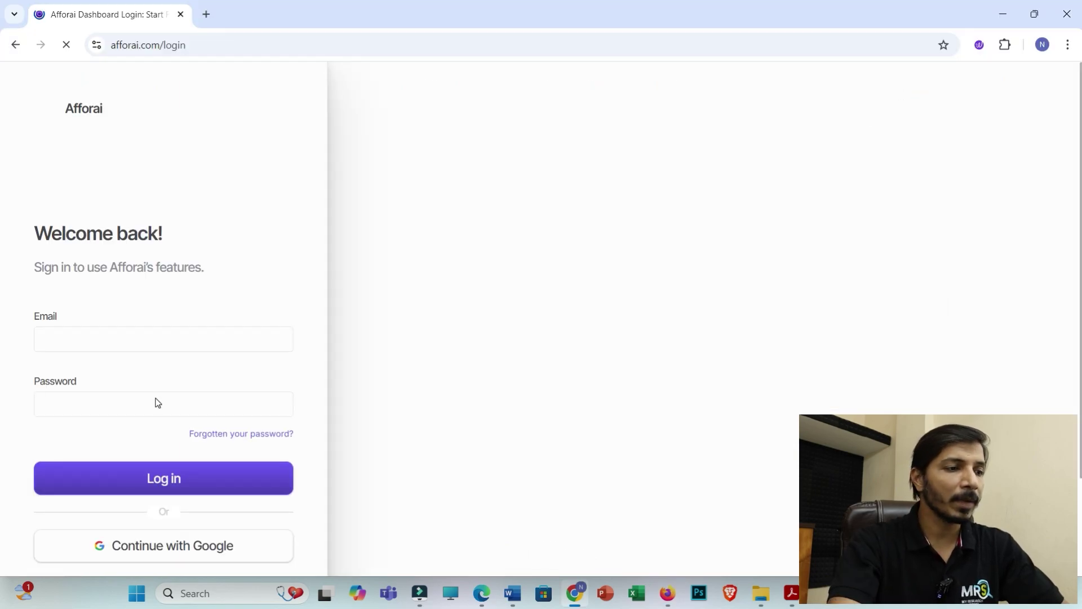
{"action": "scroll", "coordinate": [225, 459], "scroll_direction": "down", "scroll_amount": 2}
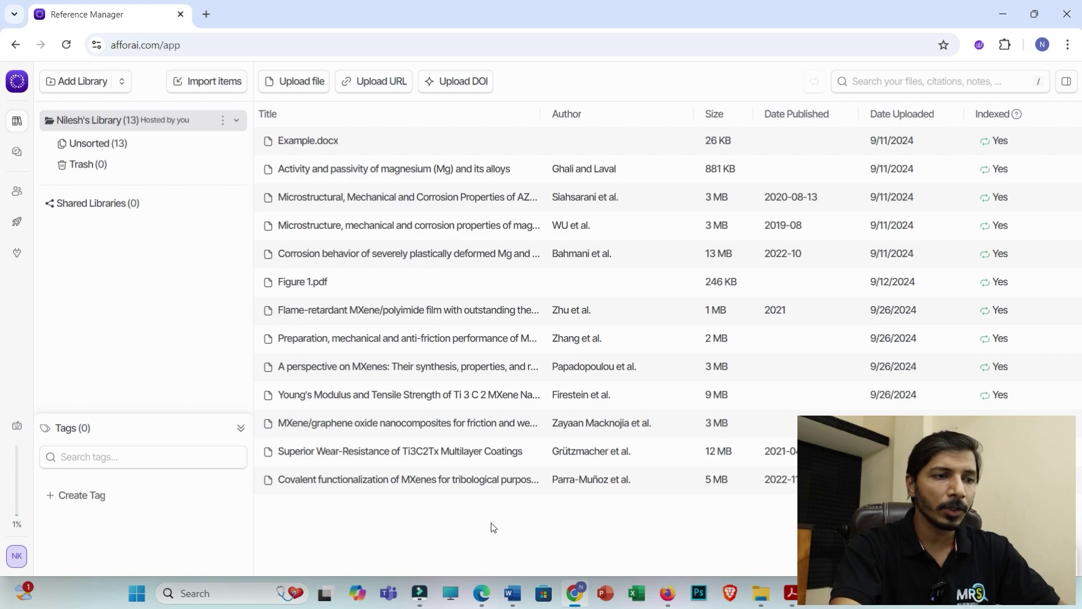
{"action": "left_click_drag", "start_coordinate": [495, 512], "coordinate": [488, 475]}
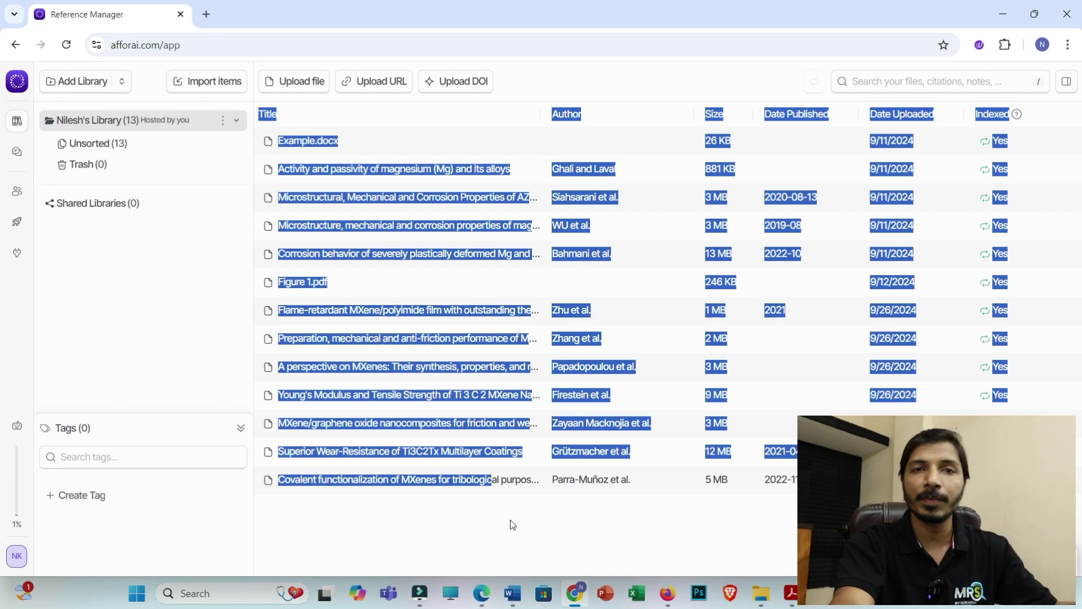
{"action": "left_click_drag", "start_coordinate": [433, 378], "coordinate": [441, 512]}
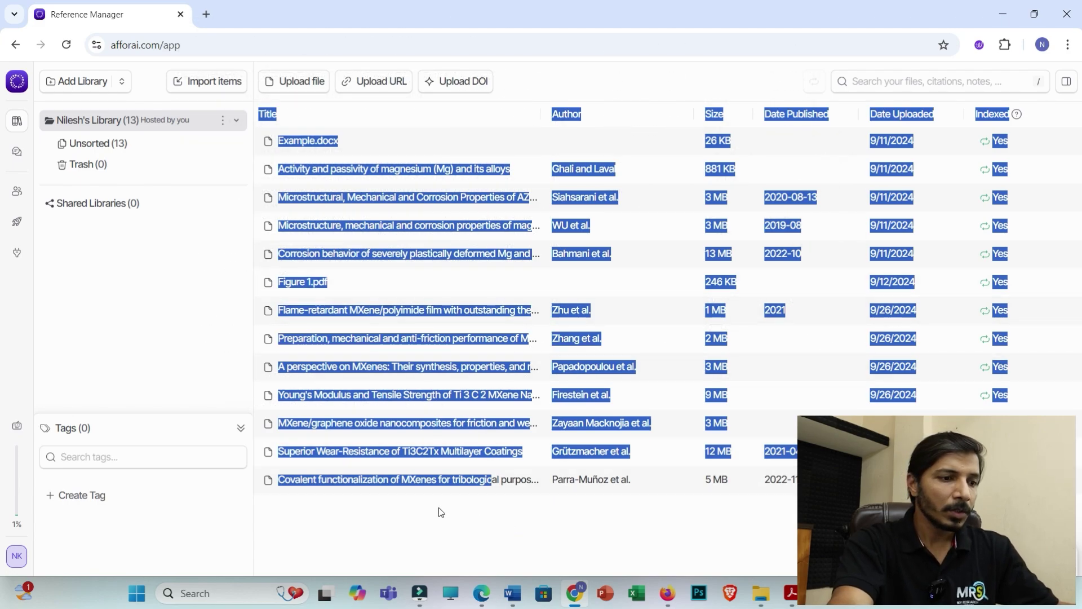
{"action": "left_click", "coordinate": [439, 507]}
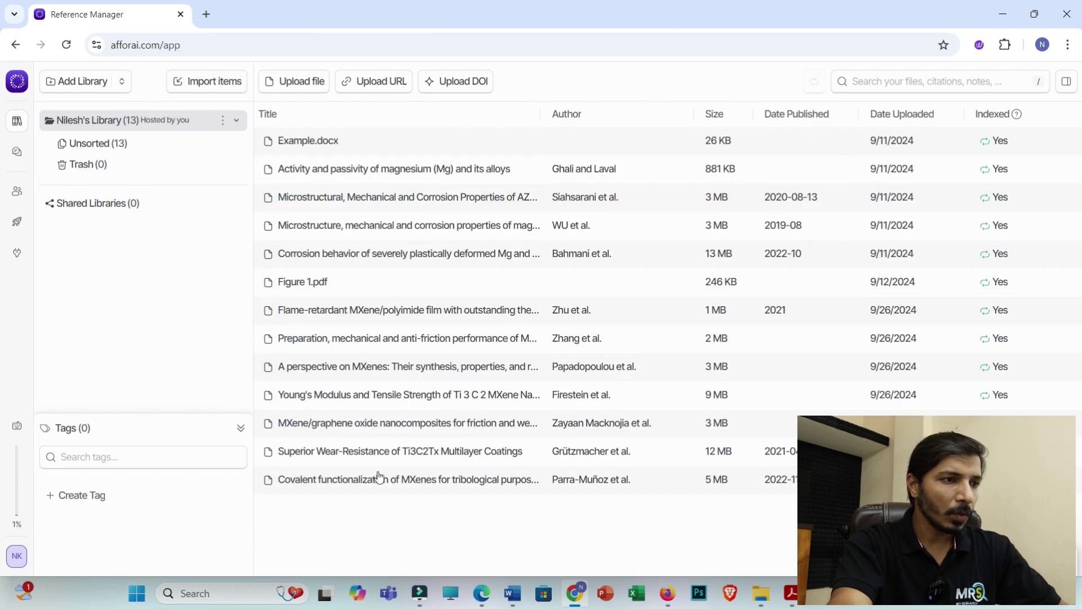
Step: Upload all five PDF papers from the JMEP folder to the library and dismiss the uploads list
{"action": "left_click", "coordinate": [305, 86]}
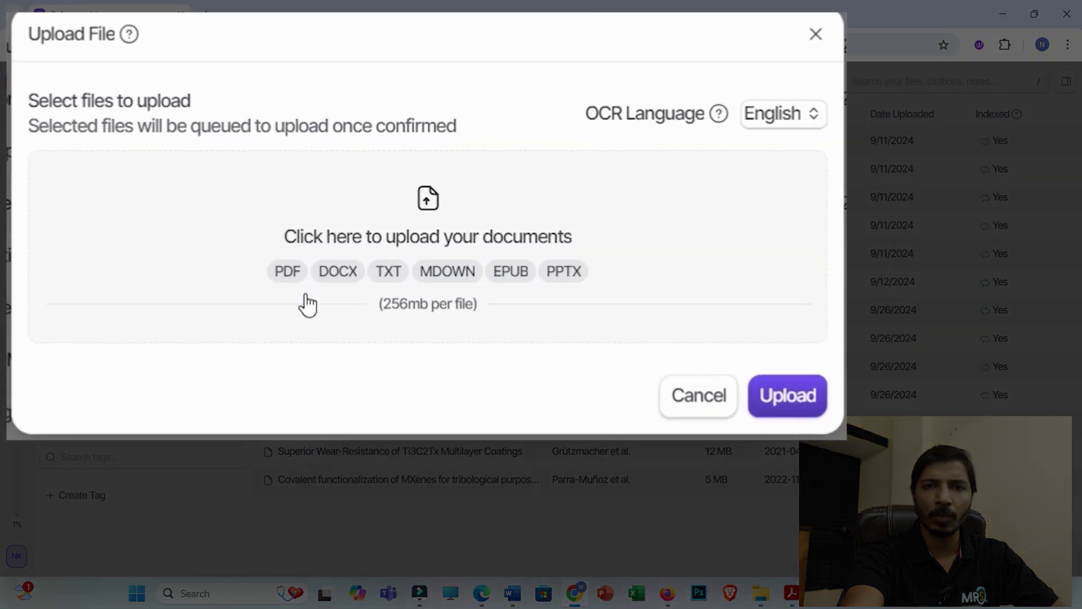
{"action": "left_click", "coordinate": [285, 275]}
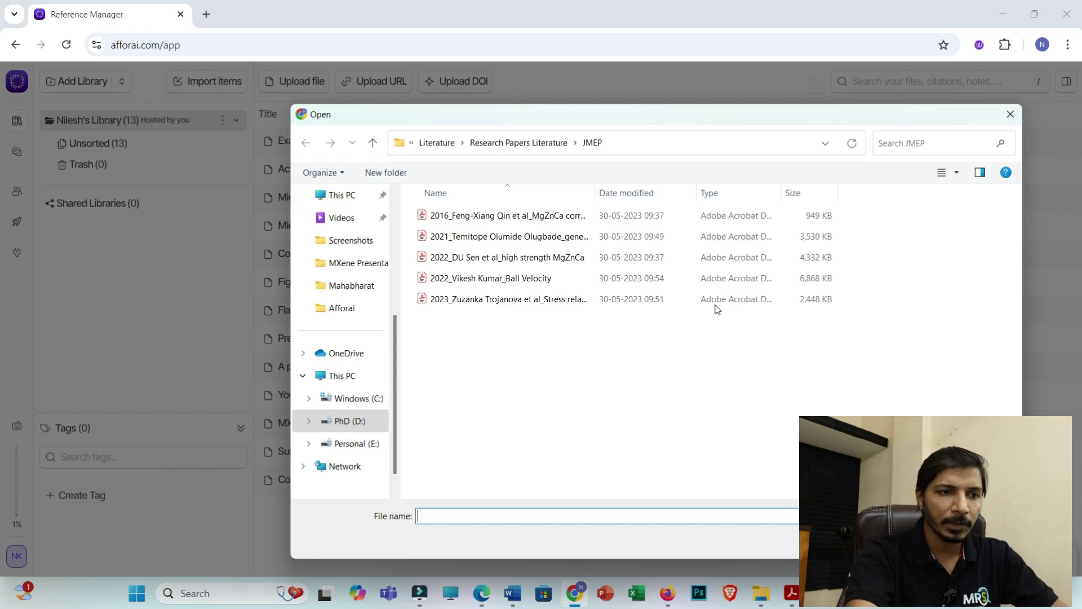
{"action": "left_click_drag", "start_coordinate": [556, 340], "coordinate": [544, 215]}
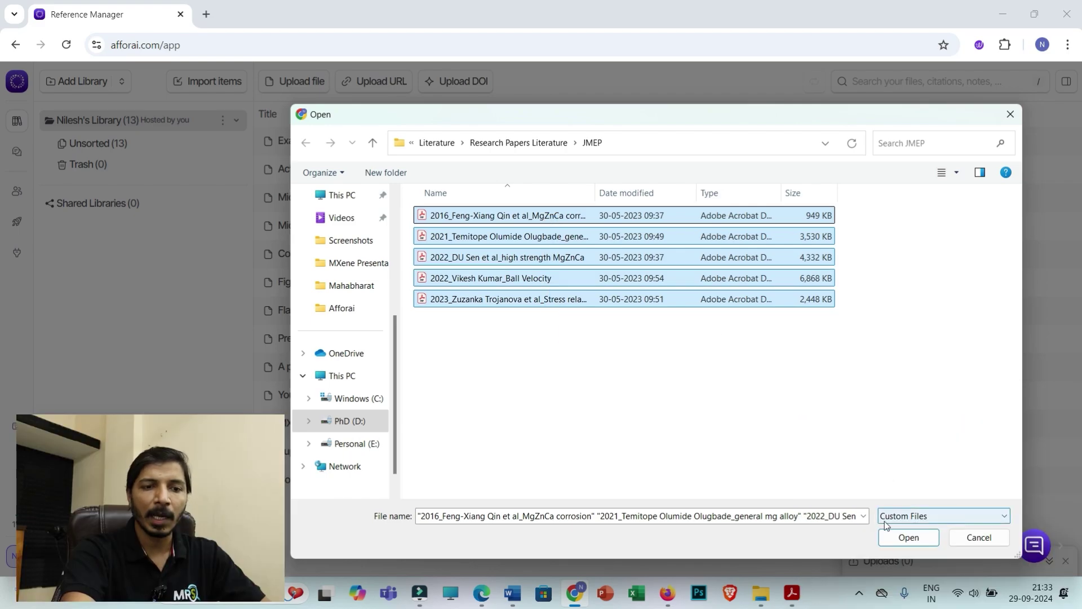
{"action": "left_click", "coordinate": [907, 538]}
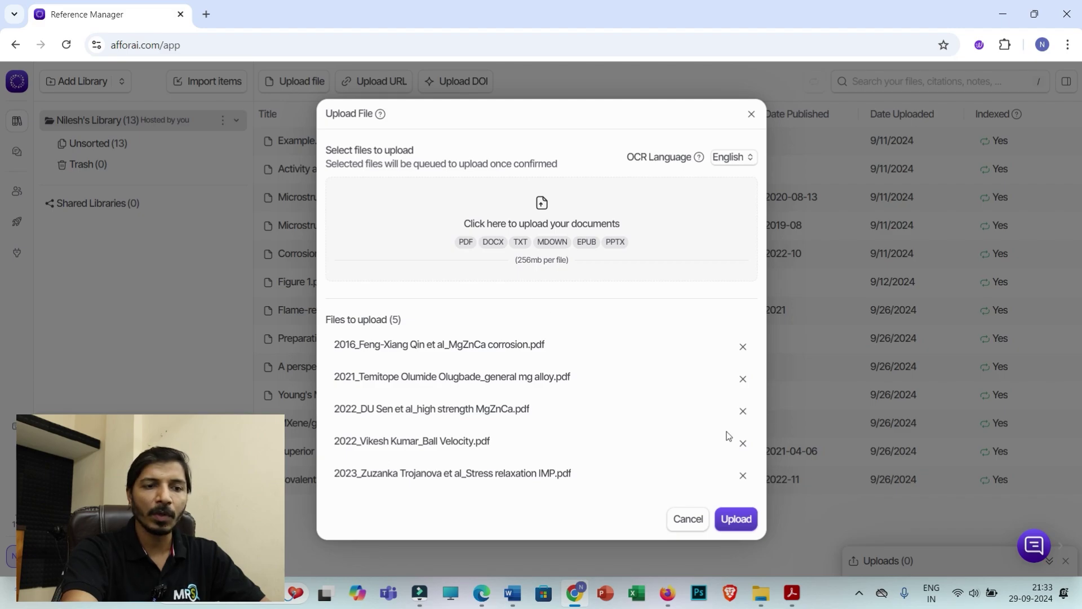
{"action": "left_click", "coordinate": [736, 519]}
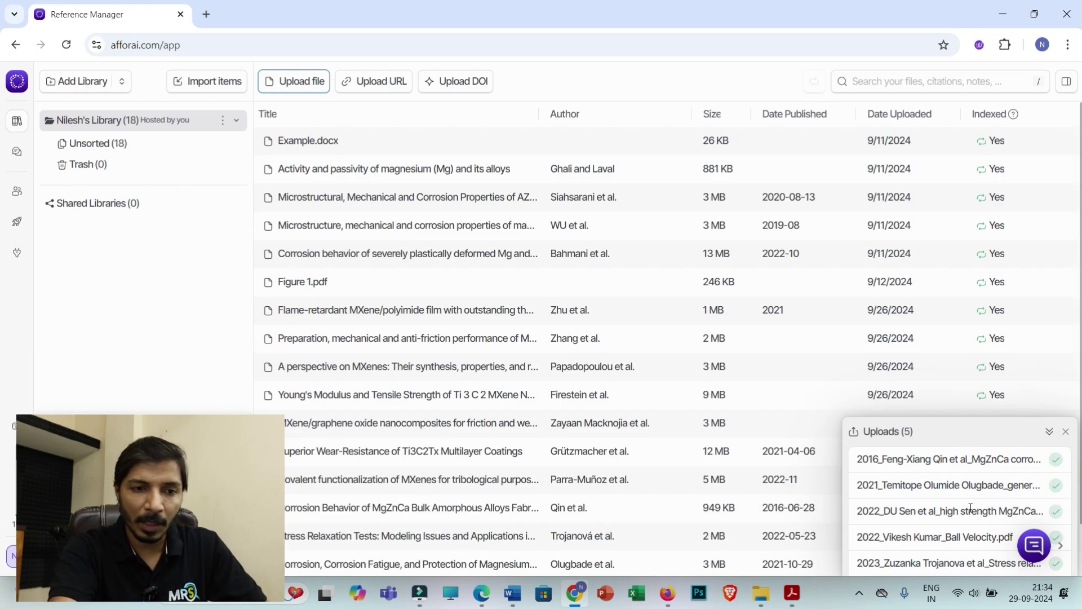
{"action": "left_click", "coordinate": [1066, 431]}
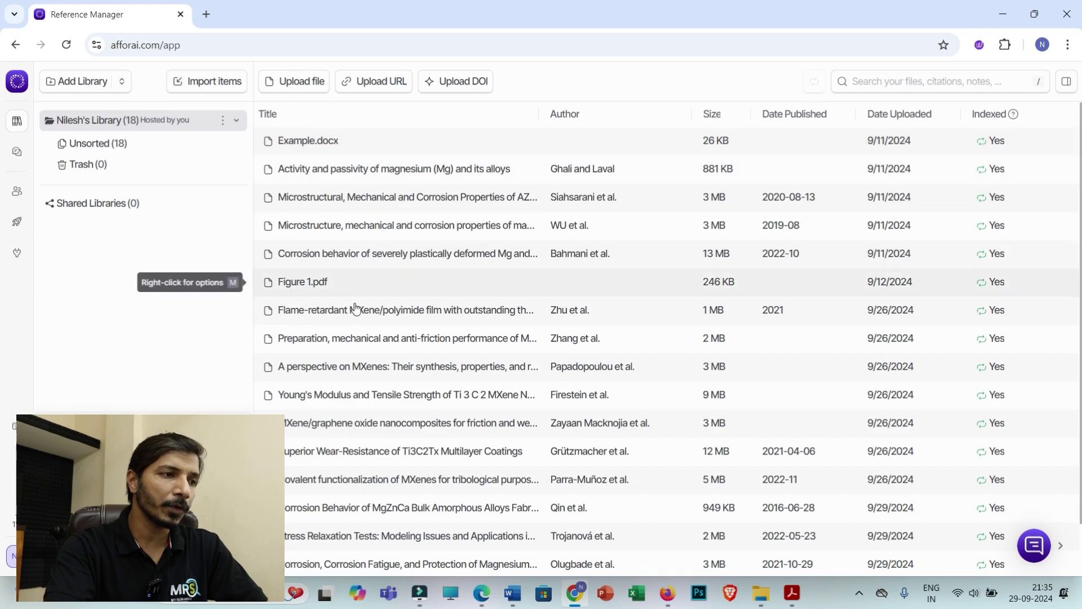
Step: Connect five papers to the Research Assistant: Superior Wear-Resistance, Covalent functionalization of MXenes, Corrosion Behavior of MgZnCa, Stress Relaxation Tests, and Corrosion Fatigue of Magnesium Alloys
{"action": "left_click", "coordinate": [17, 154]}
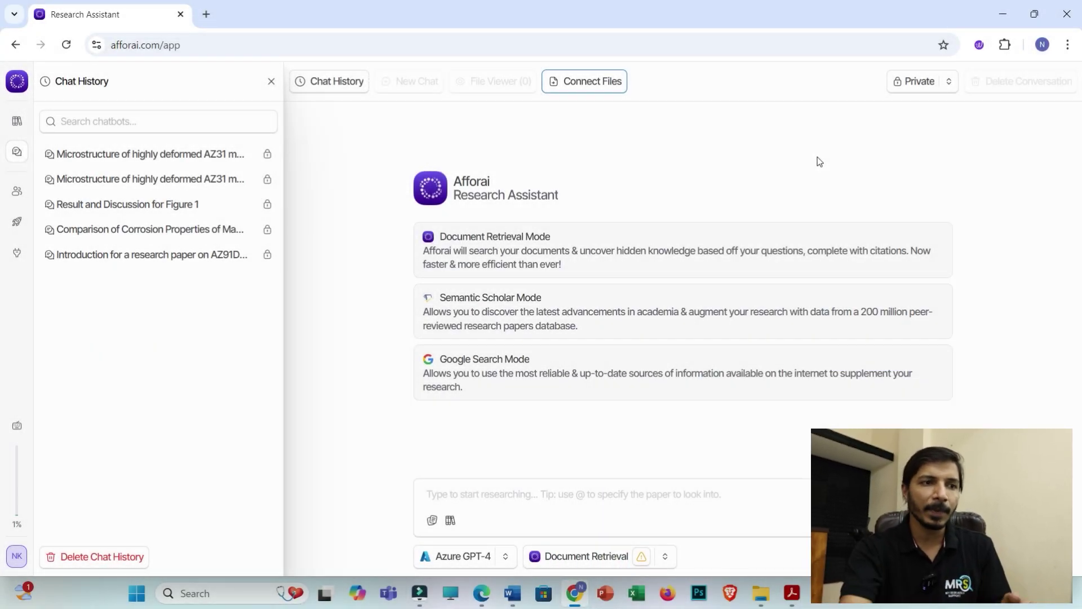
{"action": "left_click", "coordinate": [591, 82]}
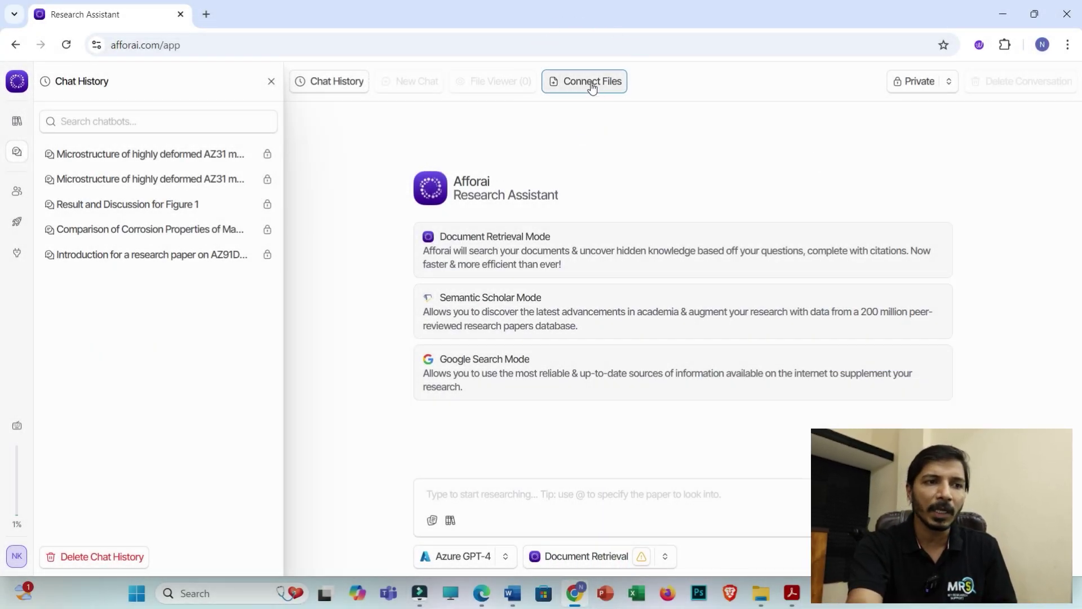
{"action": "scroll", "coordinate": [587, 293], "scroll_direction": "down", "scroll_amount": 4}
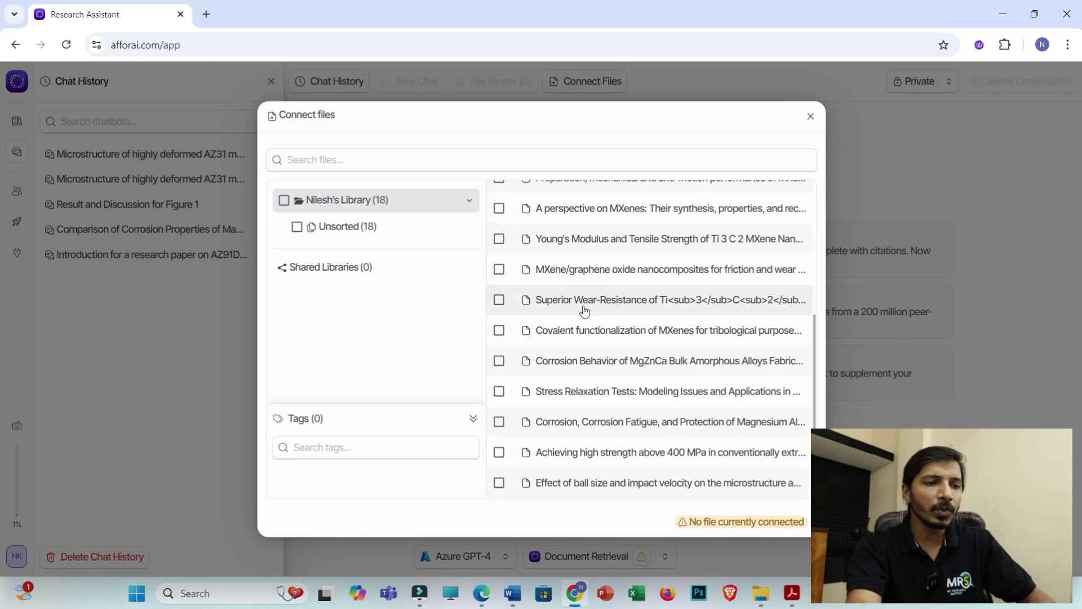
{"action": "left_click", "coordinate": [498, 301]}
{"action": "left_click", "coordinate": [499, 330]}
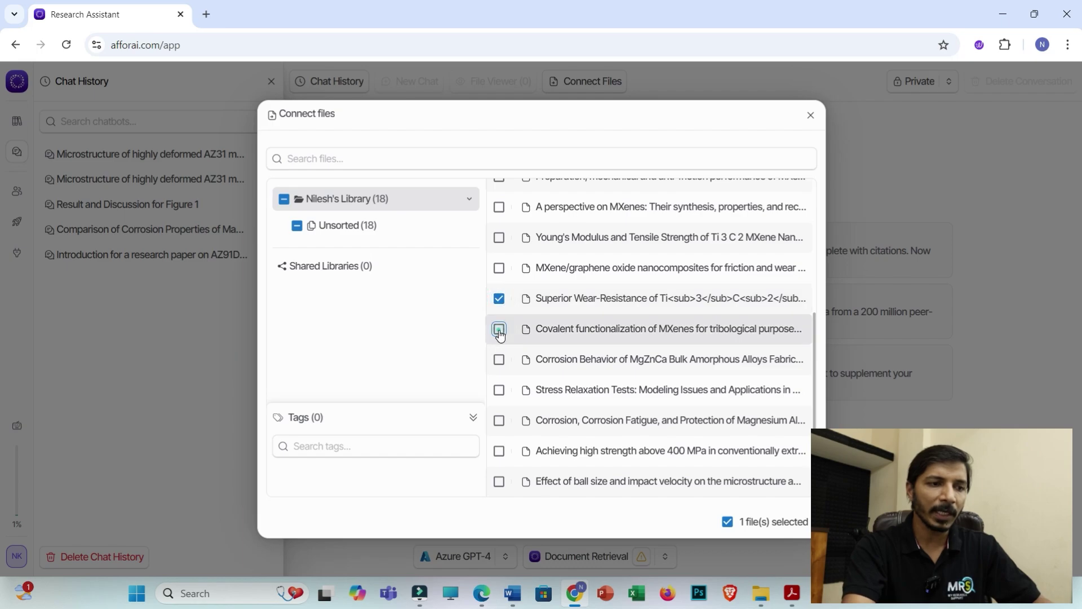
{"action": "left_click", "coordinate": [499, 361]}
{"action": "left_click", "coordinate": [499, 390]}
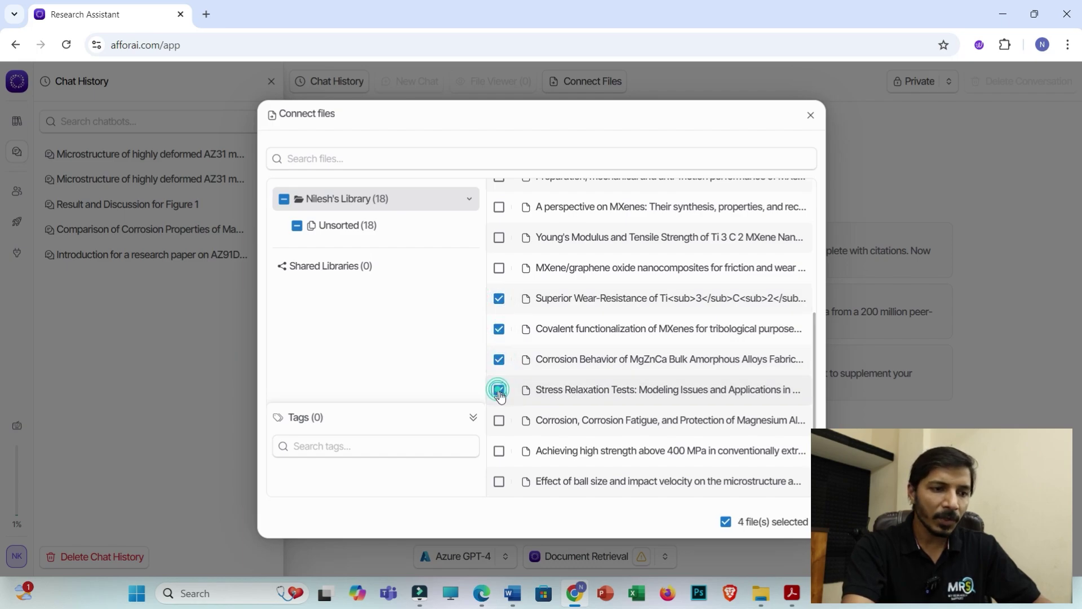
{"action": "left_click", "coordinate": [498, 422]}
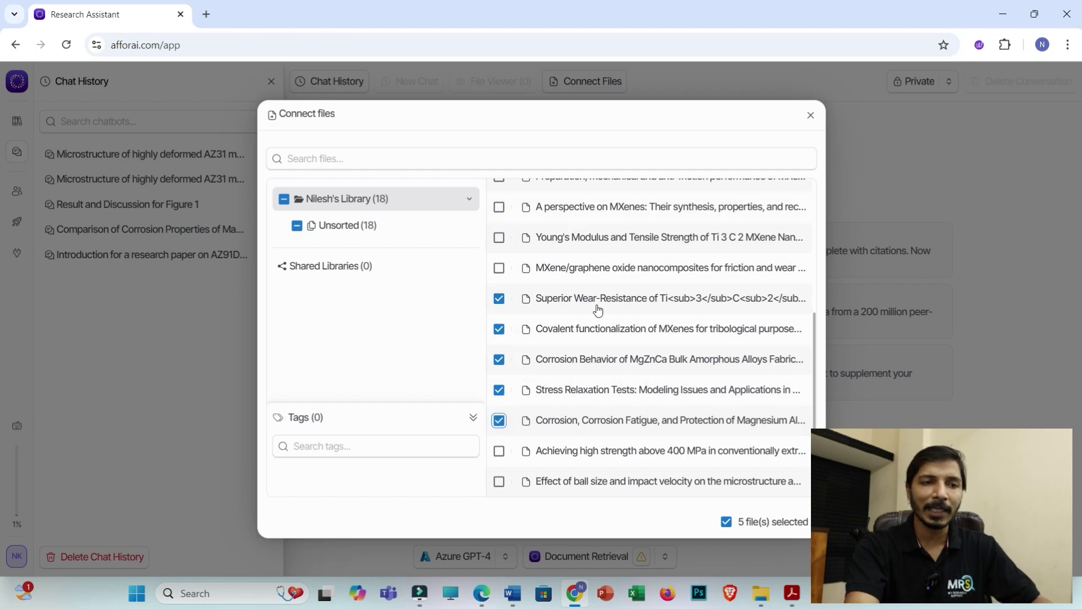
{"action": "left_click", "coordinate": [809, 116]}
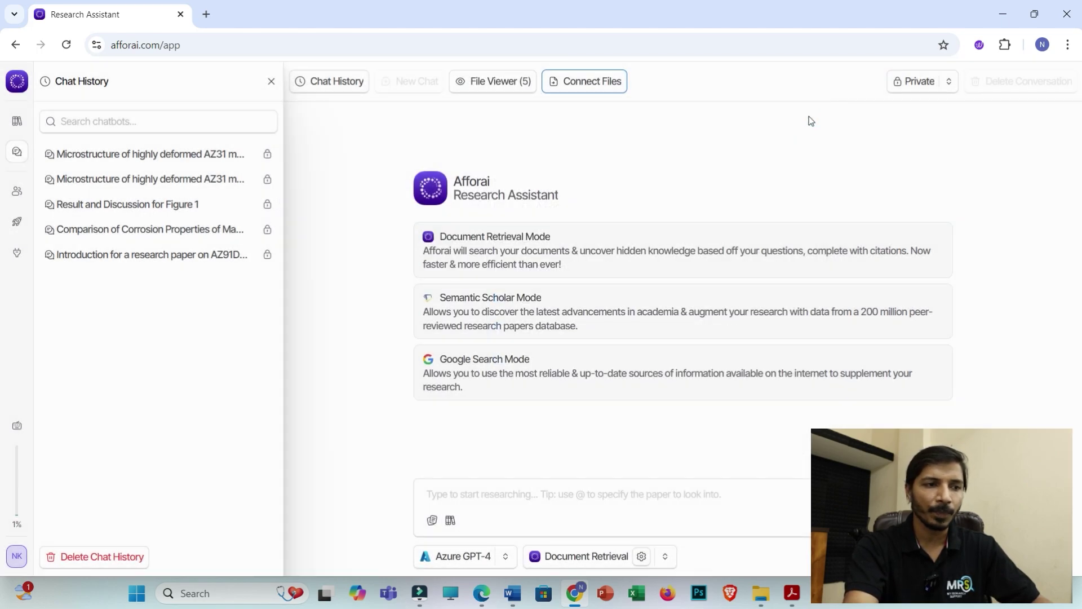
Step: Reference the Covalent functionalization of MXenes, Stress Relaxation Tests, and Corrosion Fatigue papers in the chat prompt
{"action": "left_click", "coordinate": [449, 497]}
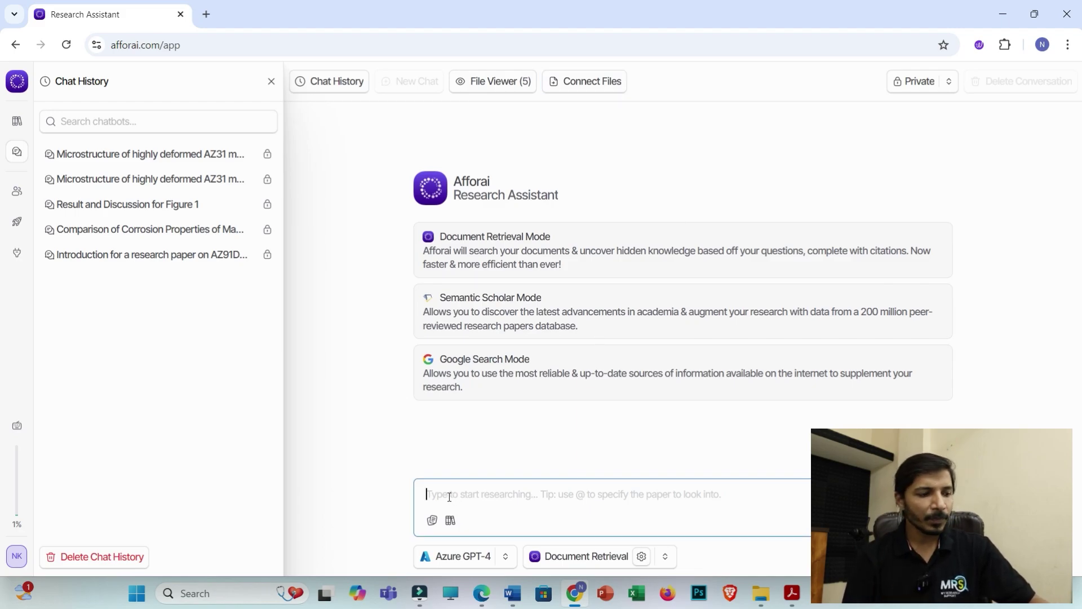
{"action": "type", "text": "@"}
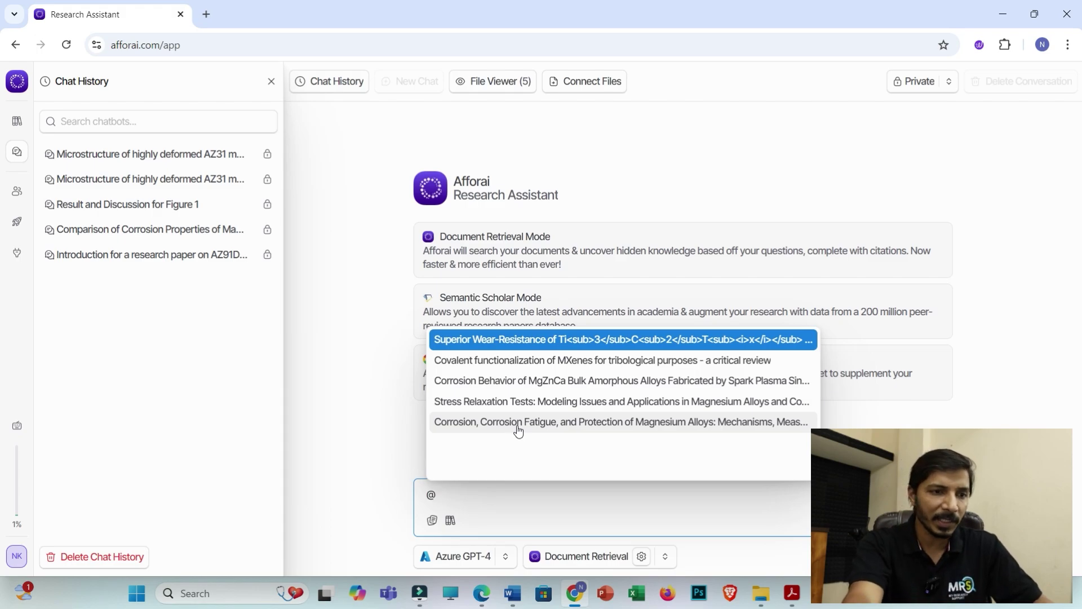
{"action": "left_click", "coordinate": [495, 360]}
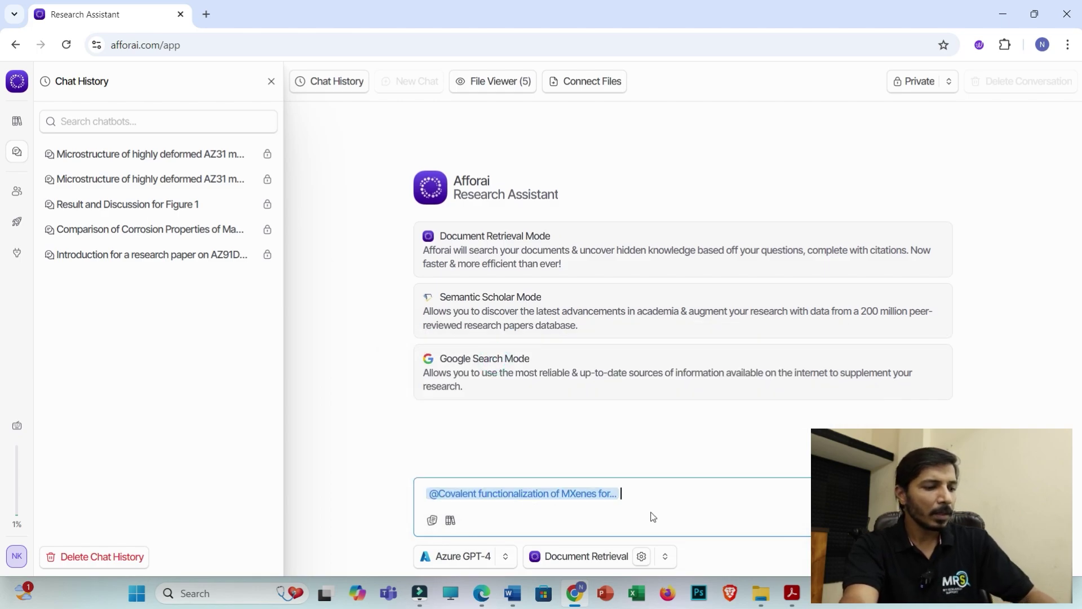
{"action": "type", "text": "@"}
{"action": "left_click", "coordinate": [683, 404]}
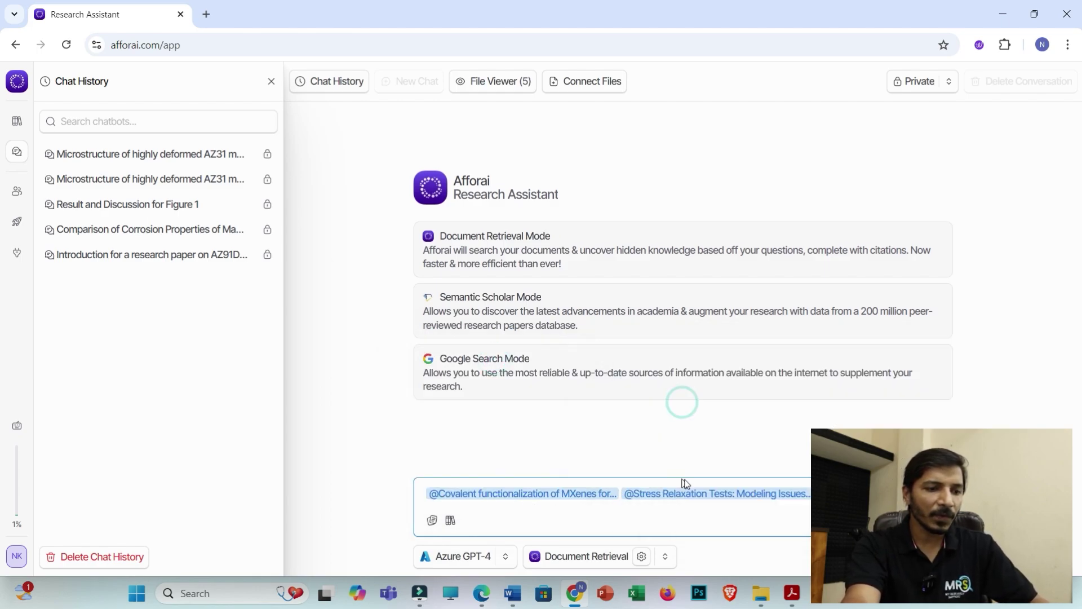
{"action": "type", "text": "@"}
{"action": "left_click", "coordinate": [619, 422]}
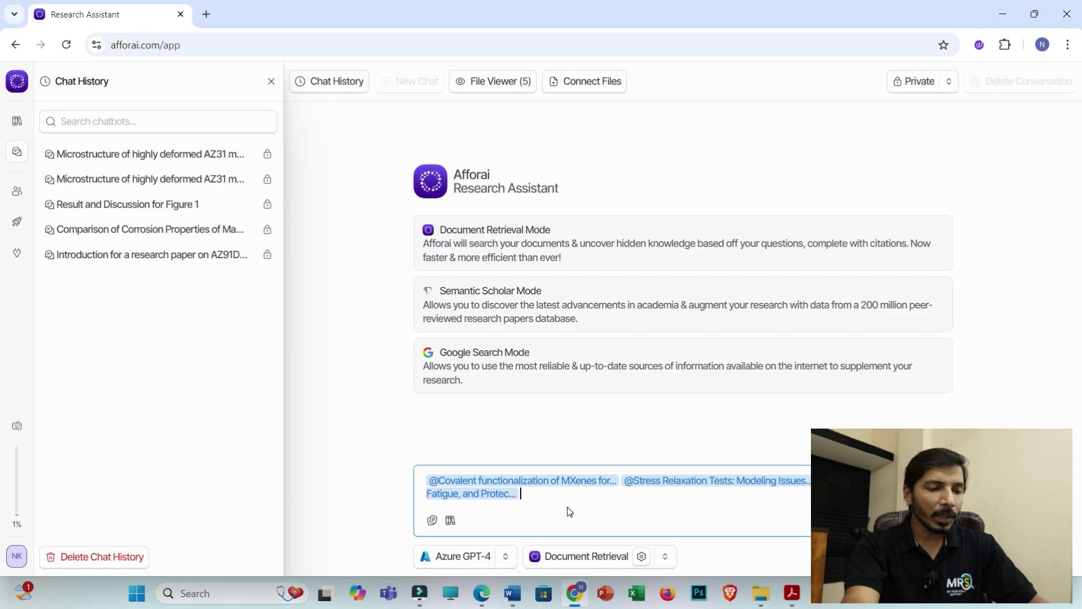
Step: Request an introduction section for a research paper entitled 'Microstructure of highly deformed AZ31 magnesium alloy' and review the generated text
{"action": "key", "text": "ctrl+v"}
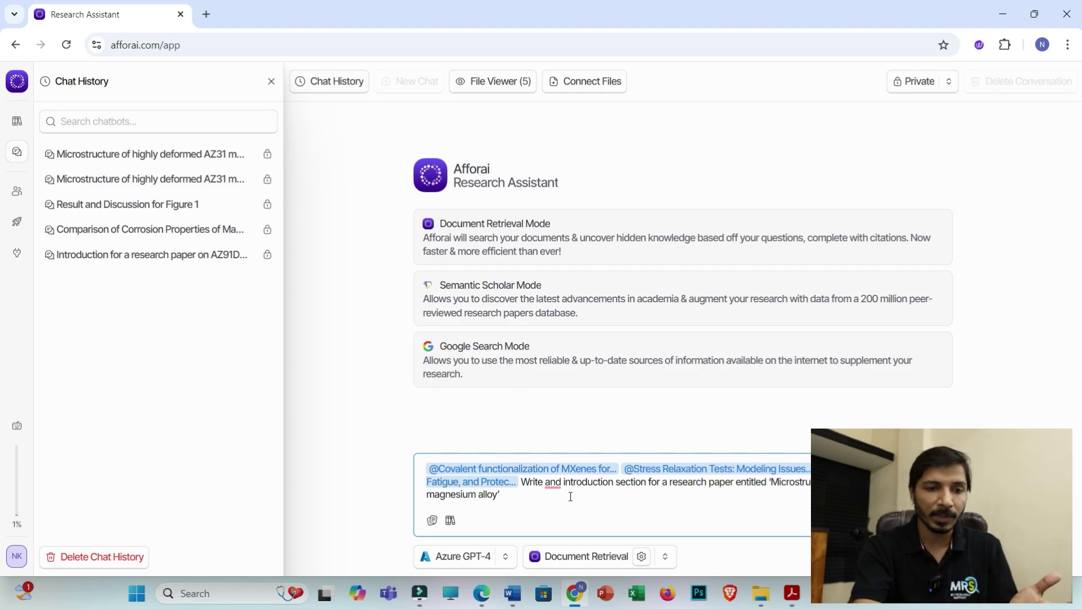
{"action": "left_click", "coordinate": [907, 519]}
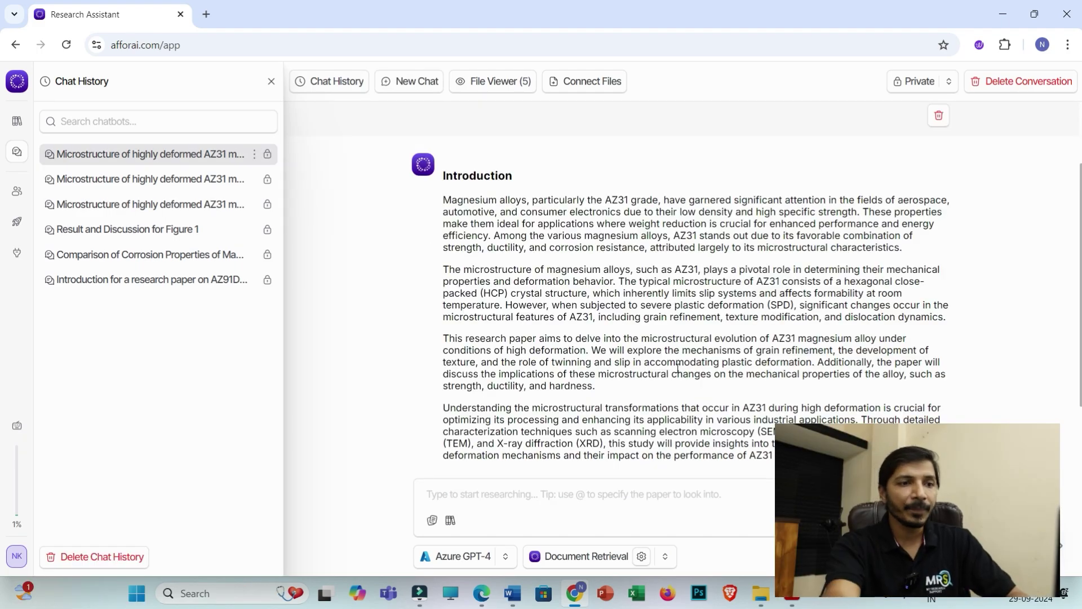
{"action": "scroll", "coordinate": [704, 361], "scroll_direction": "down", "scroll_amount": 2}
{"action": "scroll", "coordinate": [777, 347], "scroll_direction": "up", "scroll_amount": 2}
{"action": "scroll", "coordinate": [778, 347], "scroll_direction": "up", "scroll_amount": 1}
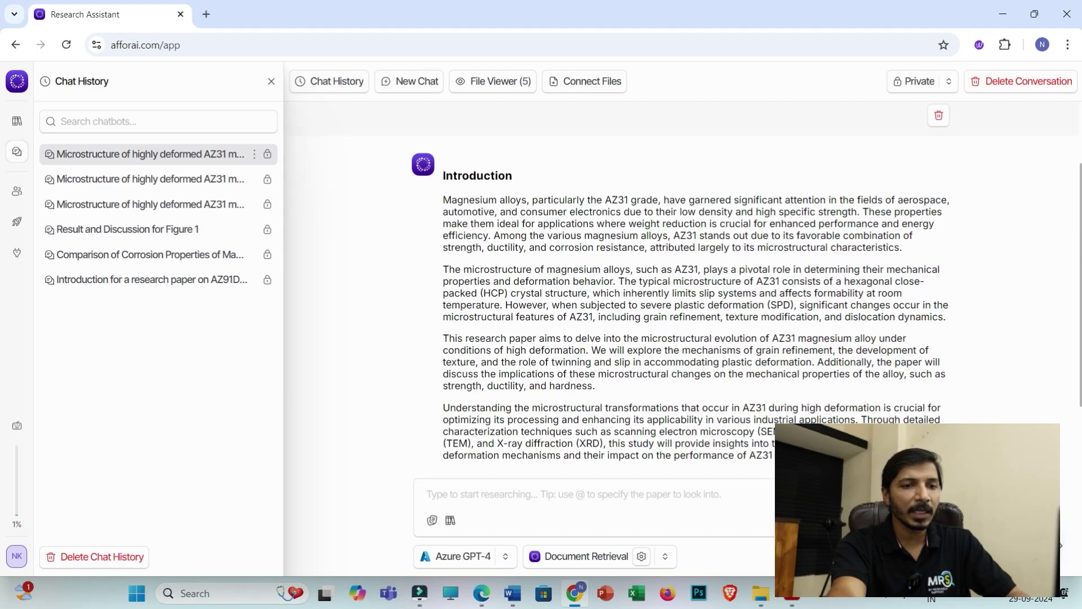
{"action": "left_click_drag", "start_coordinate": [935, 459], "coordinate": [438, 199]}
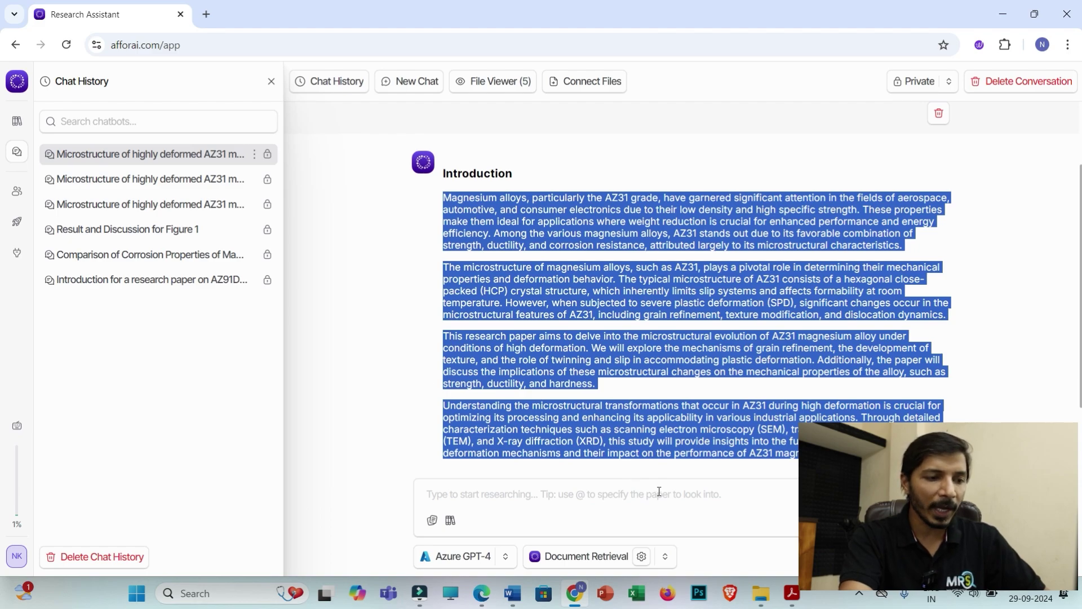
Step: Review the AI models available to the Research Assistant without changing the selected model
{"action": "left_click", "coordinate": [470, 560]}
{"action": "scroll", "coordinate": [483, 417], "scroll_direction": "down", "scroll_amount": 5}
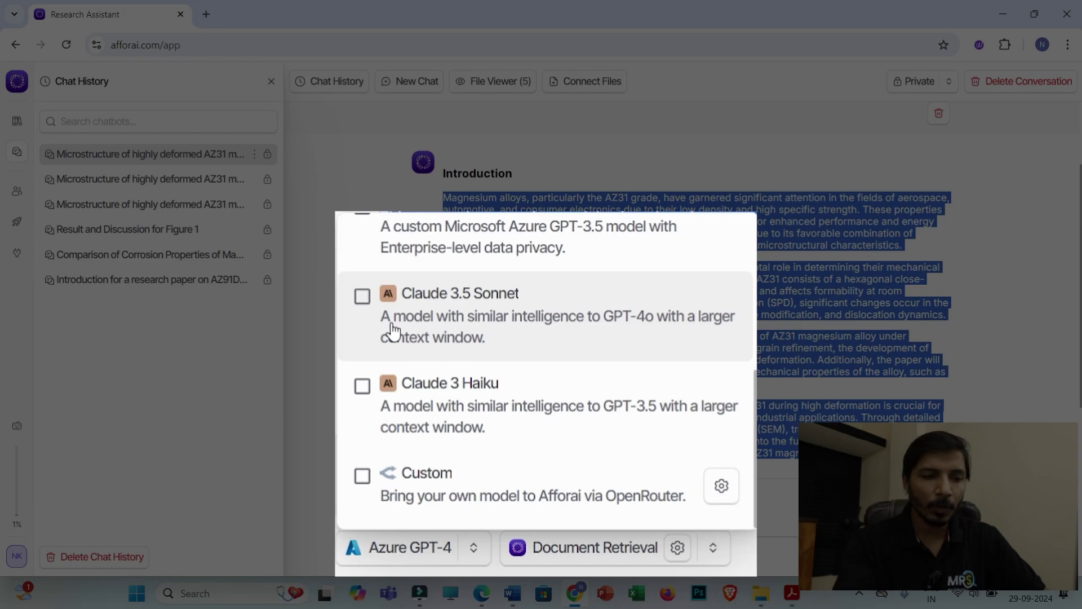
{"action": "scroll", "coordinate": [489, 451], "scroll_direction": "up", "scroll_amount": 5}
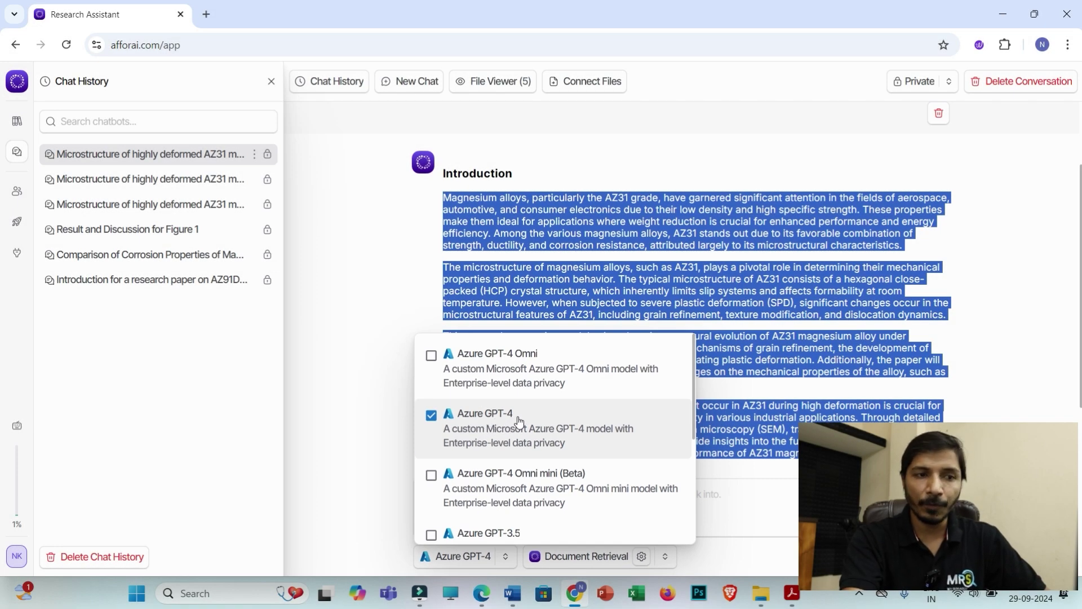
{"action": "left_click", "coordinate": [394, 424]}
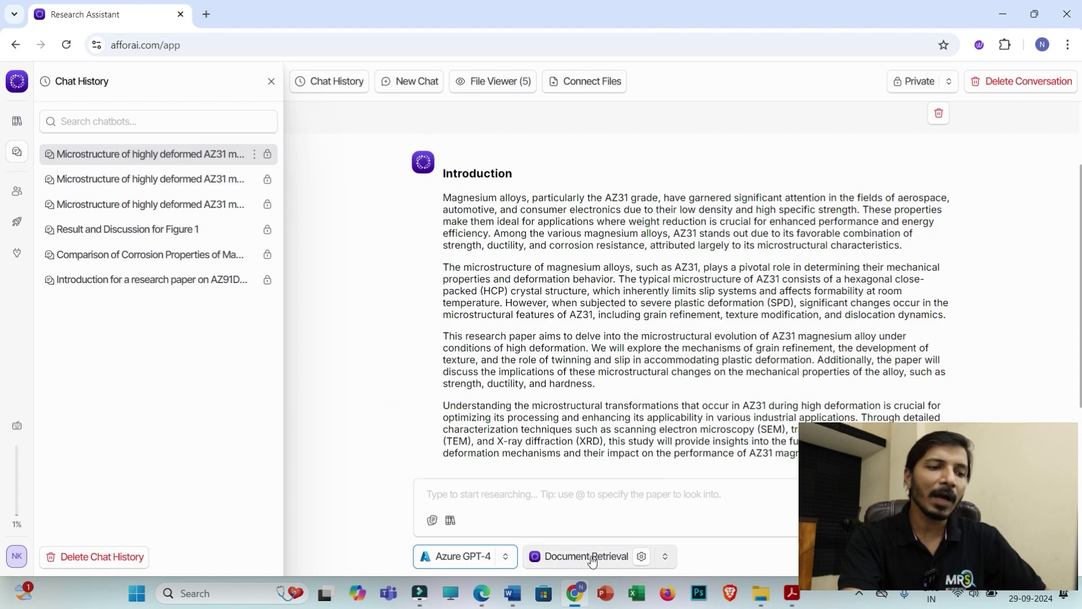
Step: Switch the research source to Semantic Scholar and request an introduction section for 'Microstructure of highly deformed AZ31 magnesium alloy' with in-text citations
{"action": "left_click", "coordinate": [571, 558]}
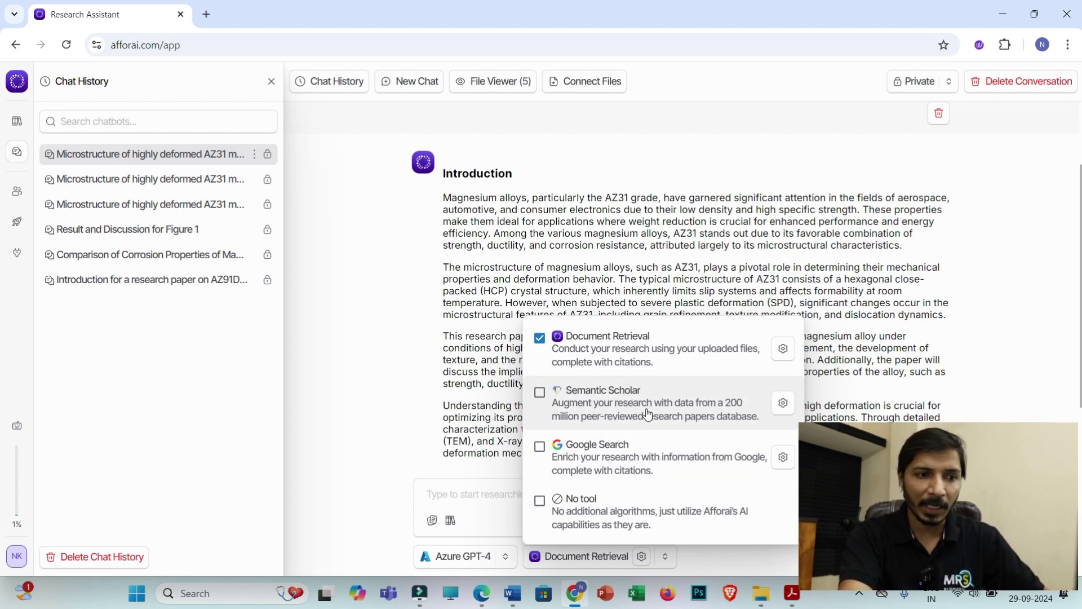
{"action": "left_click", "coordinate": [540, 394]}
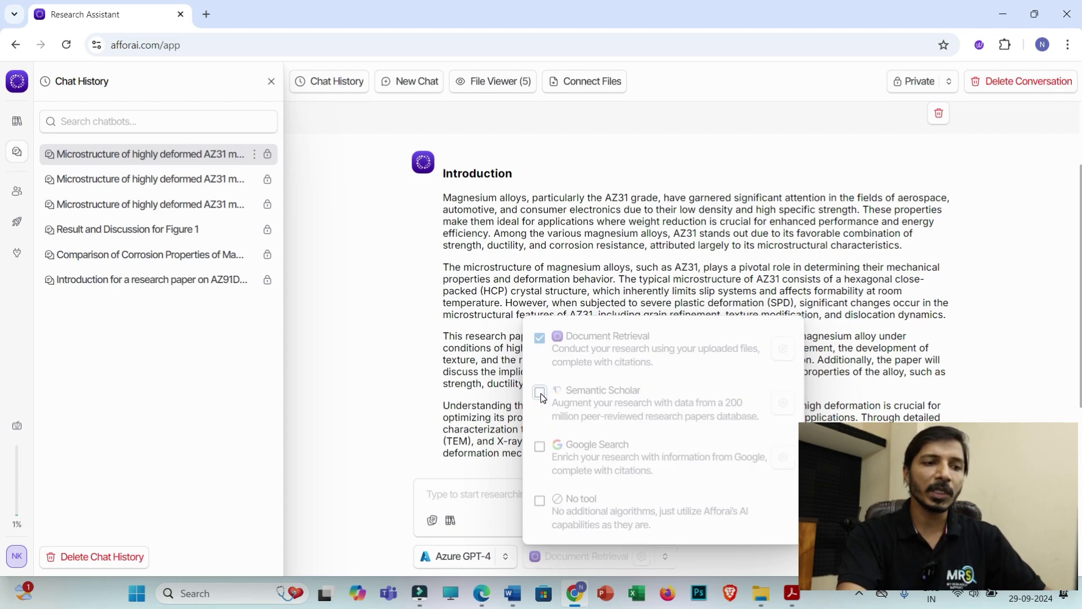
{"action": "left_click", "coordinate": [519, 506]}
{"action": "type", "text": "Write and introduction section for a research paper entitled ‘Microstructure of highly deformed AZ31 magnesium alloy’ with in text citations"}
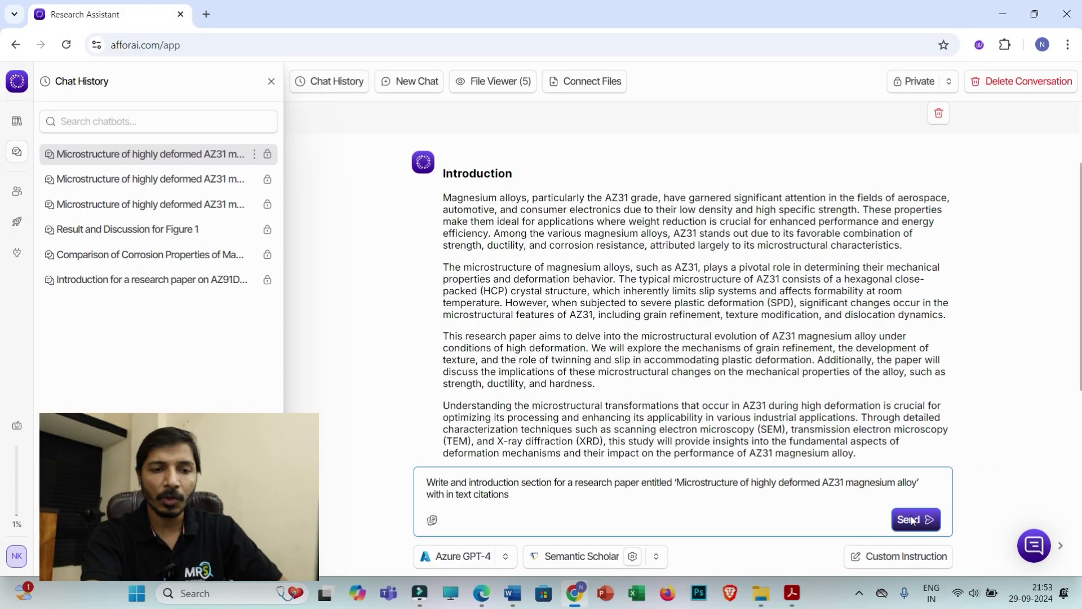
{"action": "key", "text": "Return"}
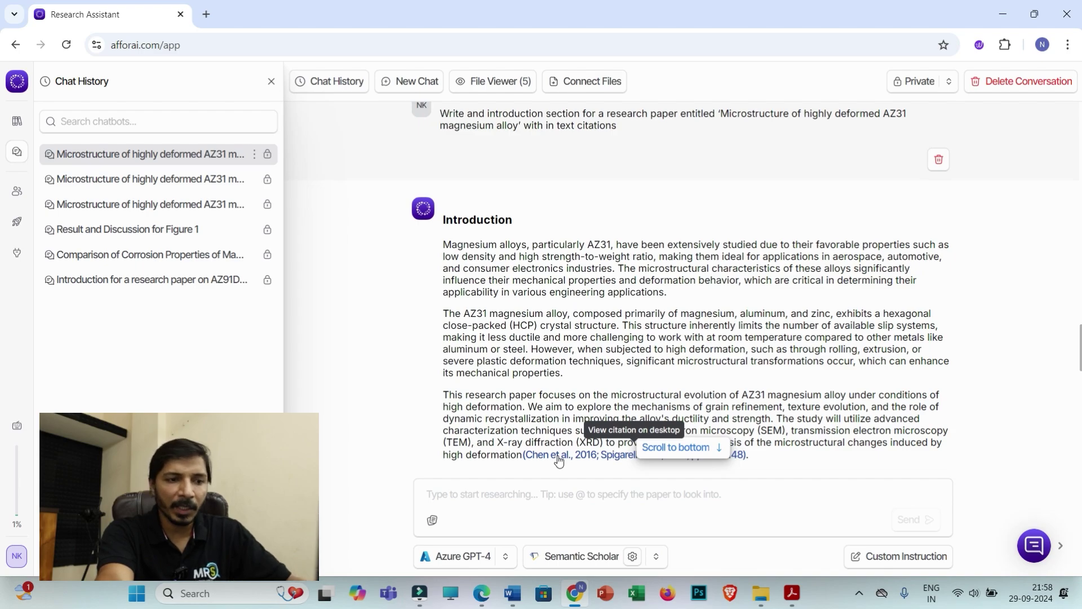
Step: Check the source paper behind the Chen et al., 2016 citation on its Semantic Scholar page and return to the Research Assistant
{"action": "left_click", "coordinate": [590, 456]}
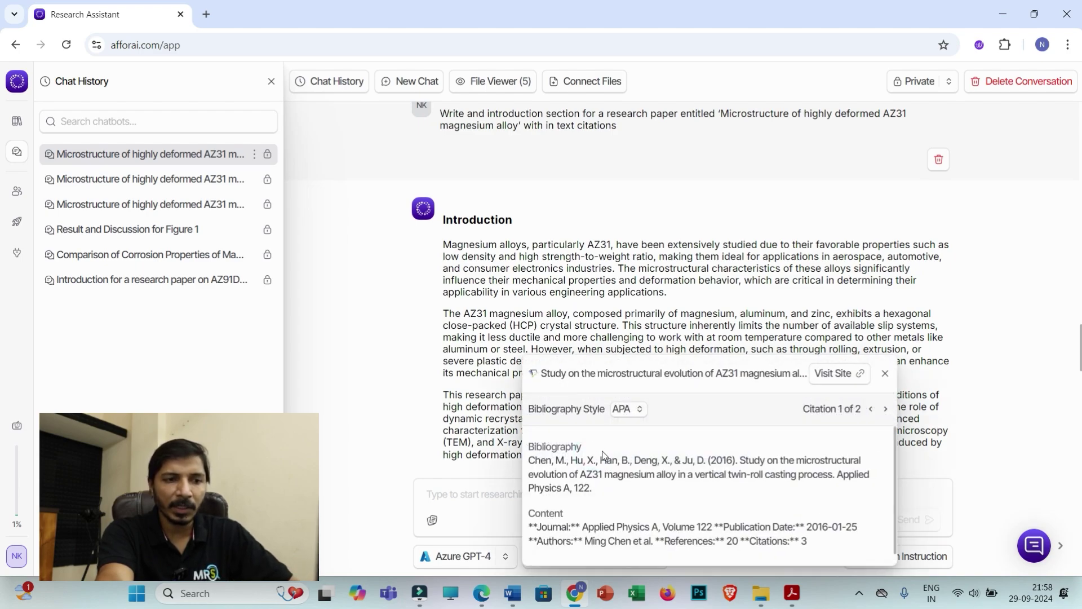
{"action": "left_click", "coordinate": [832, 374]}
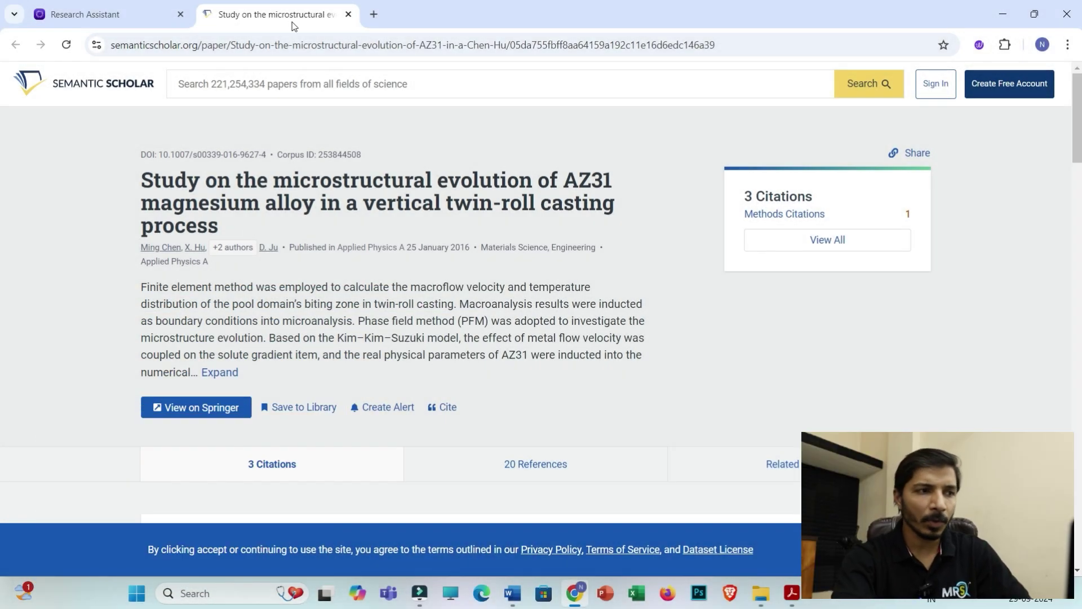
{"action": "left_click", "coordinate": [66, 19]}
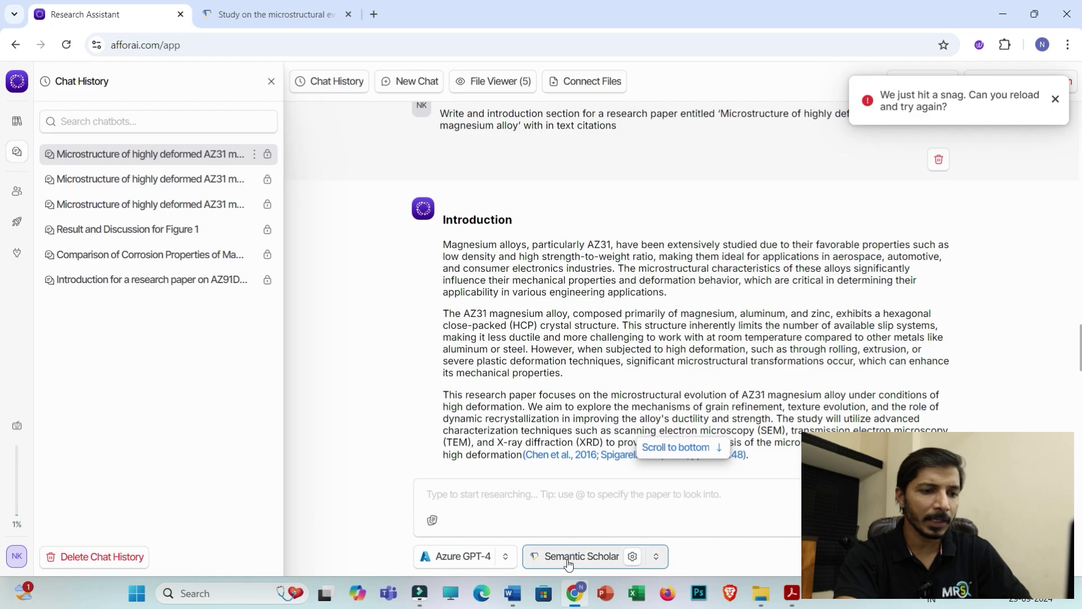
{"action": "left_click", "coordinate": [591, 567]}
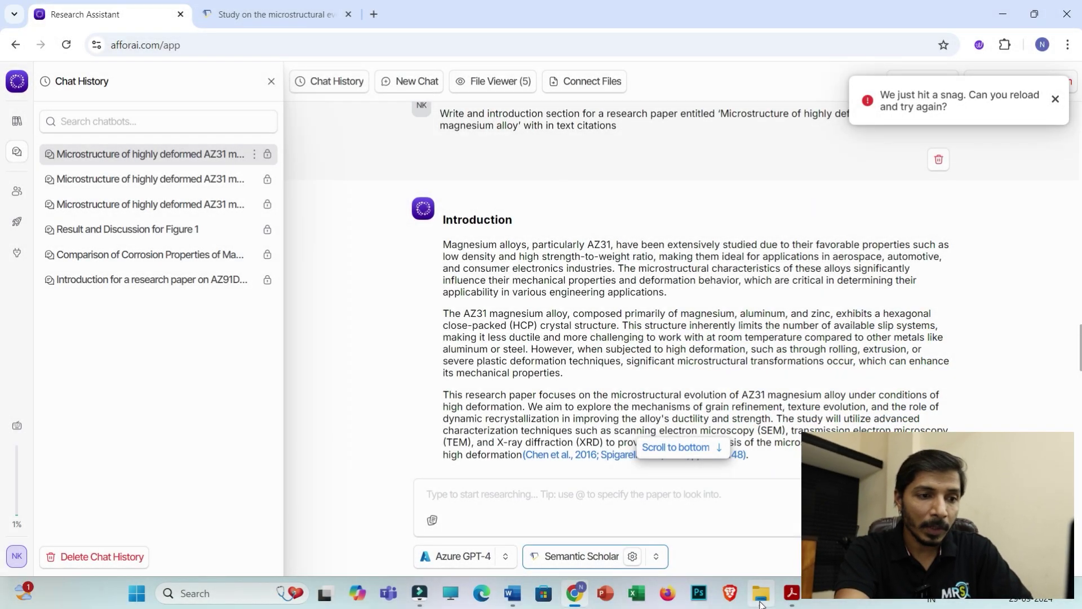
Step: Open the Figure 1 PowerPoint presentation from the Affor.ai folder in File Explorer to view the figure
{"action": "left_click", "coordinate": [760, 601]}
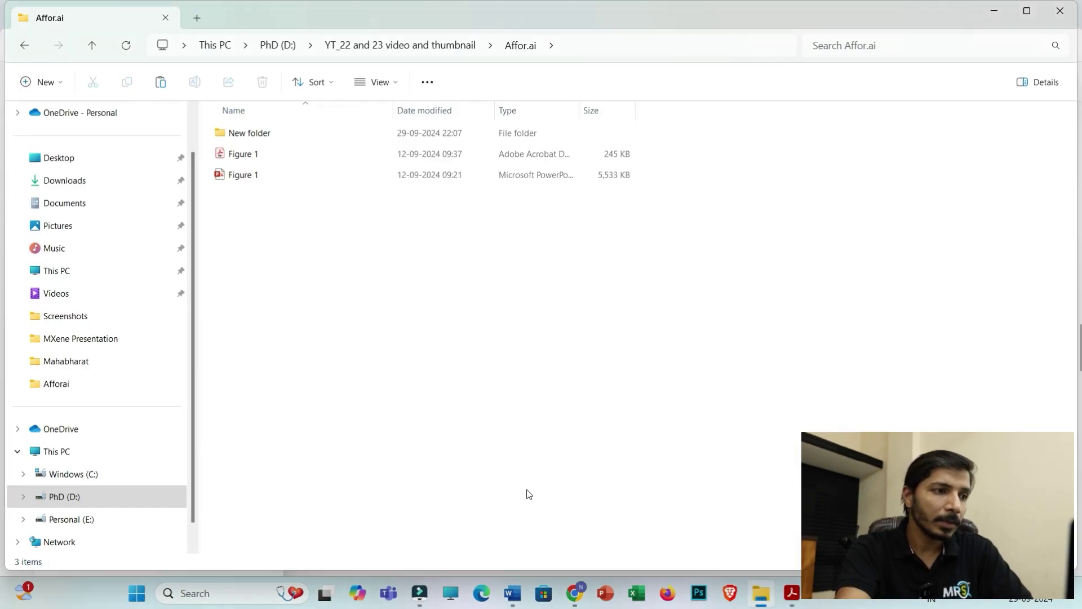
{"action": "double_click", "coordinate": [259, 177]}
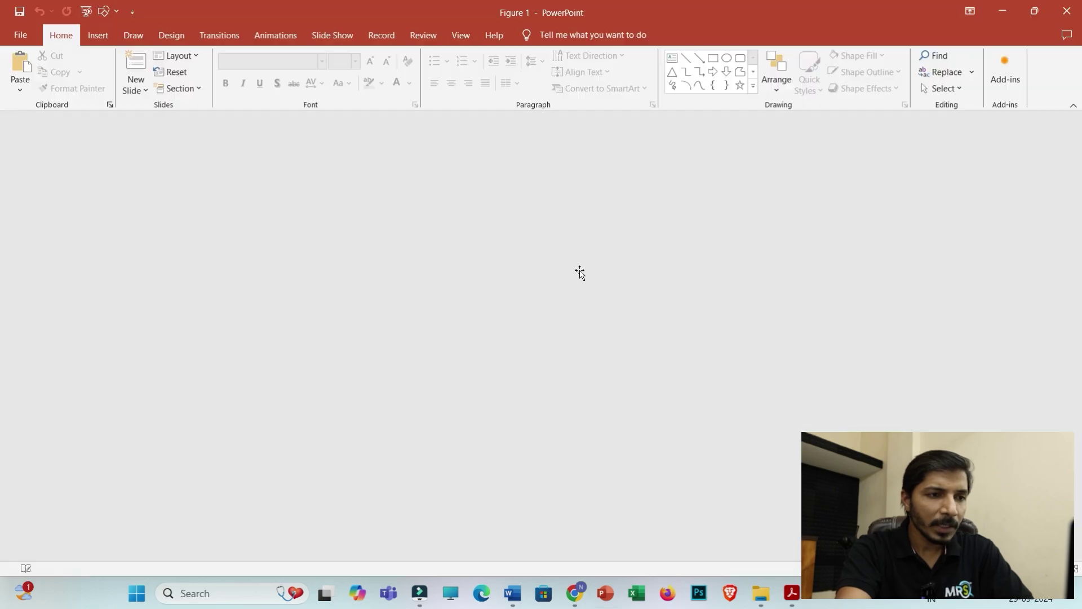
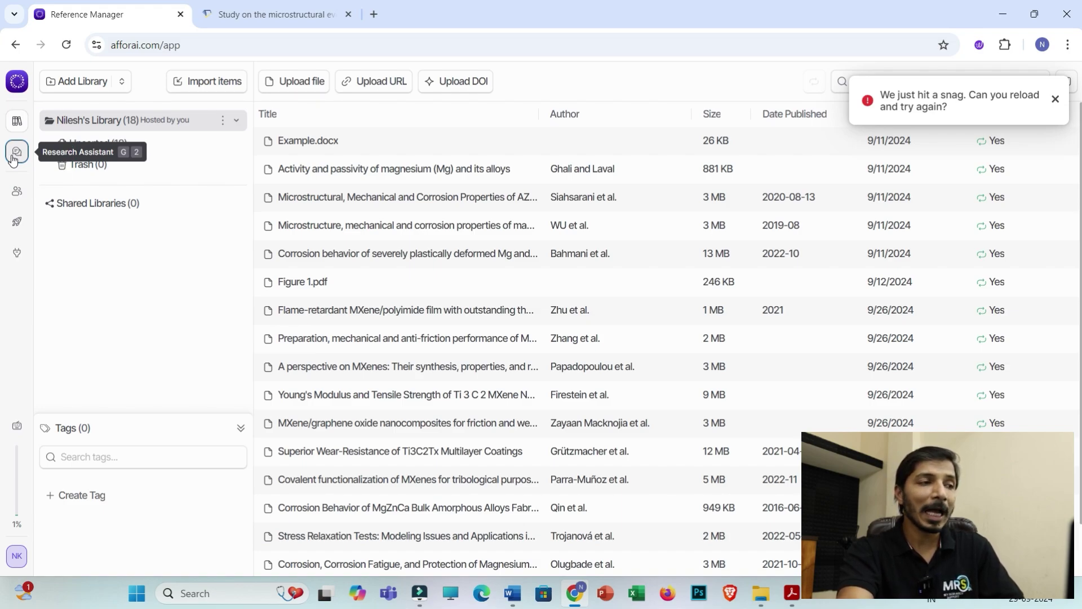
Step: Return to the Research Assistant and connect Figure 1.pdf from the library as the only file for a new chat
{"action": "left_click", "coordinate": [23, 159]}
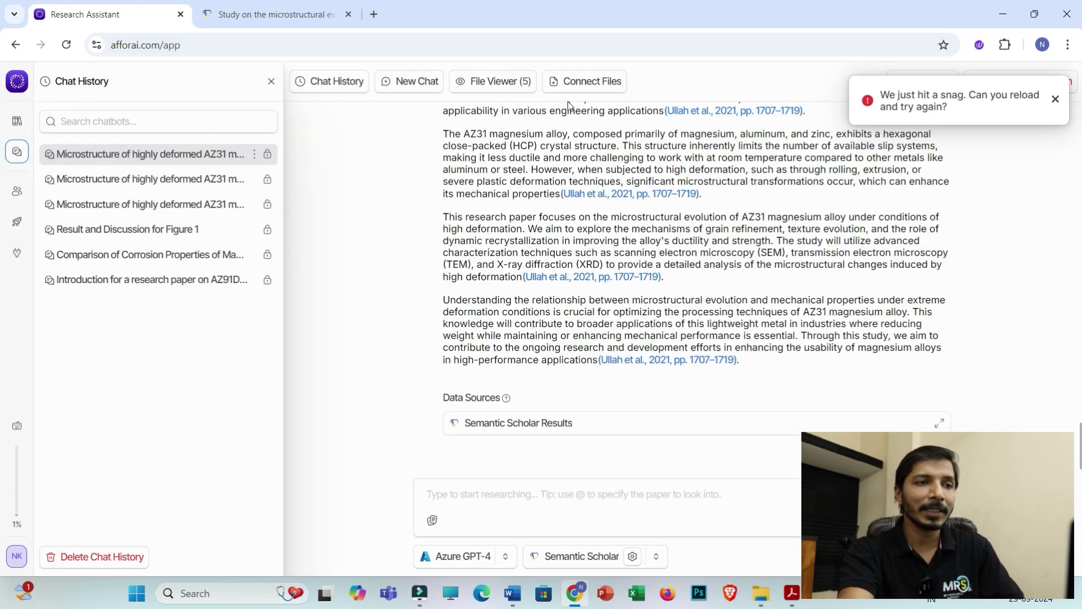
{"action": "left_click", "coordinate": [582, 82]}
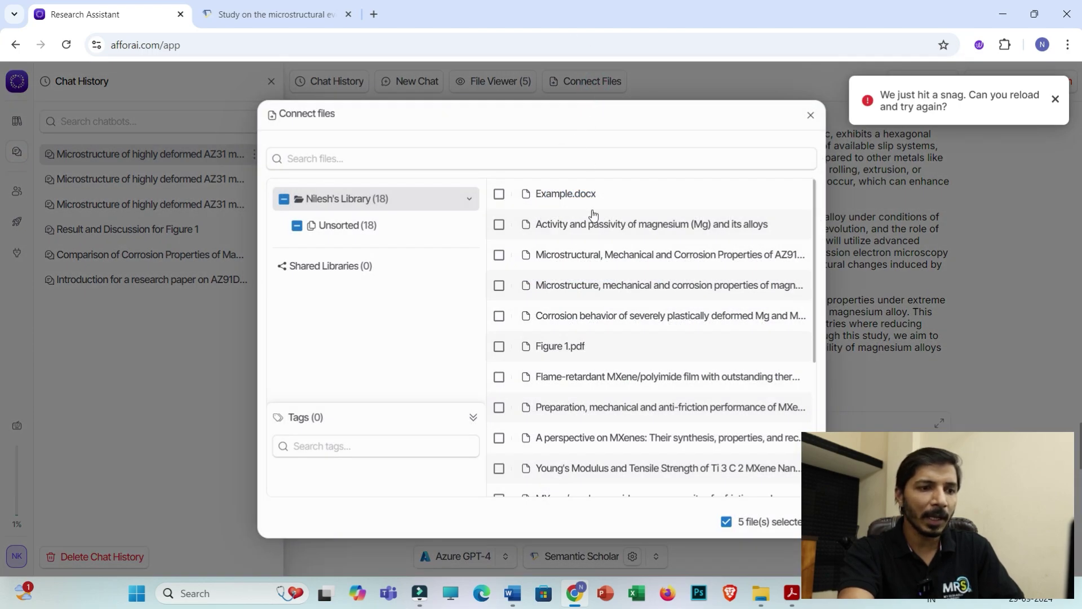
{"action": "left_click", "coordinate": [499, 346]}
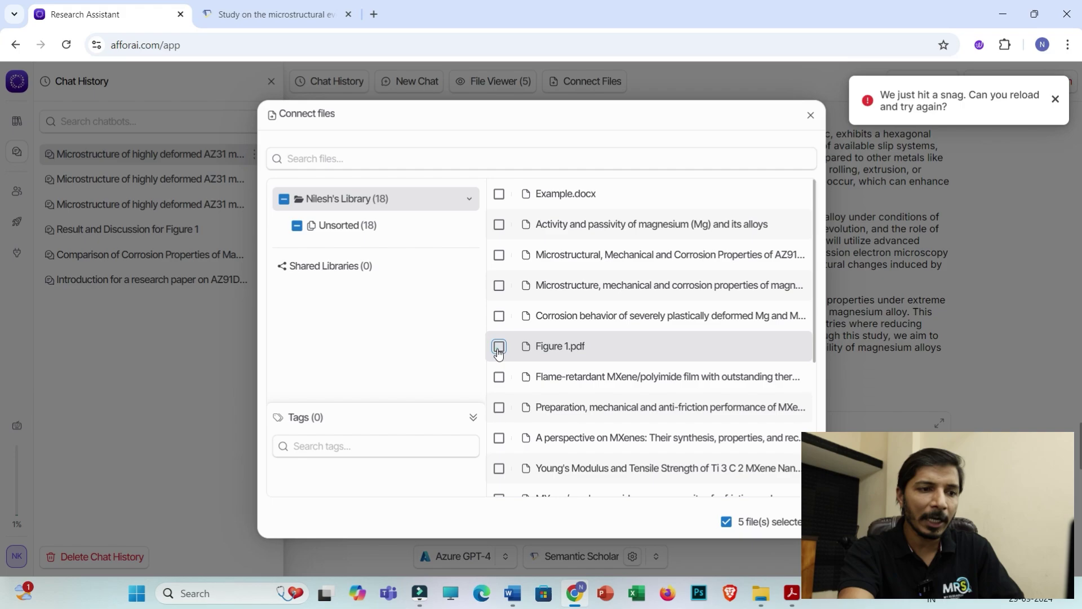
{"action": "left_click", "coordinate": [811, 115]}
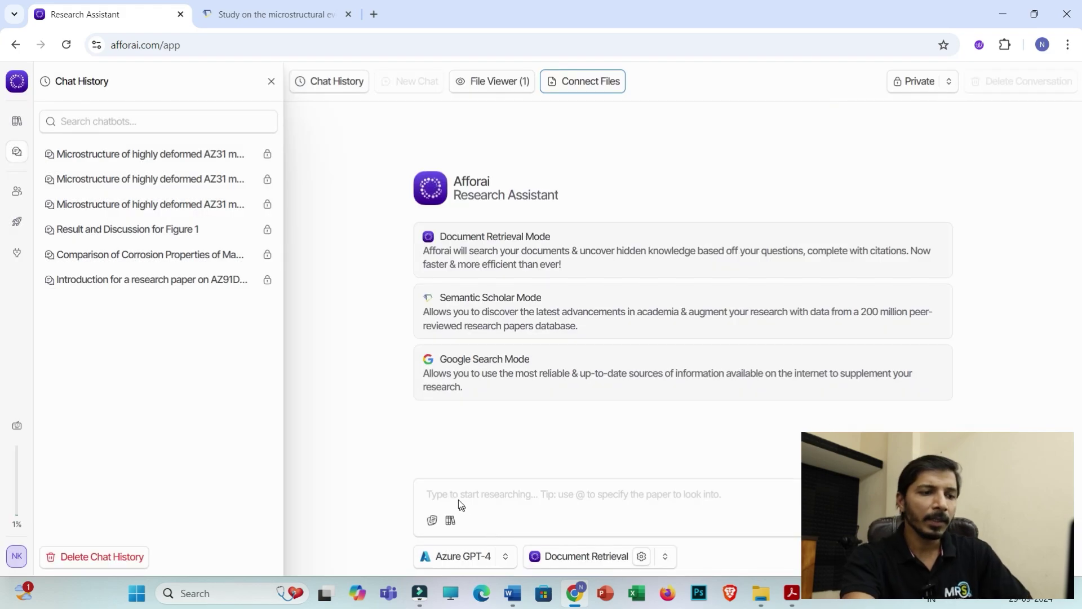
Step: Reference Figure 1.pdf in the new chat's prompt
{"action": "left_click", "coordinate": [459, 499]}
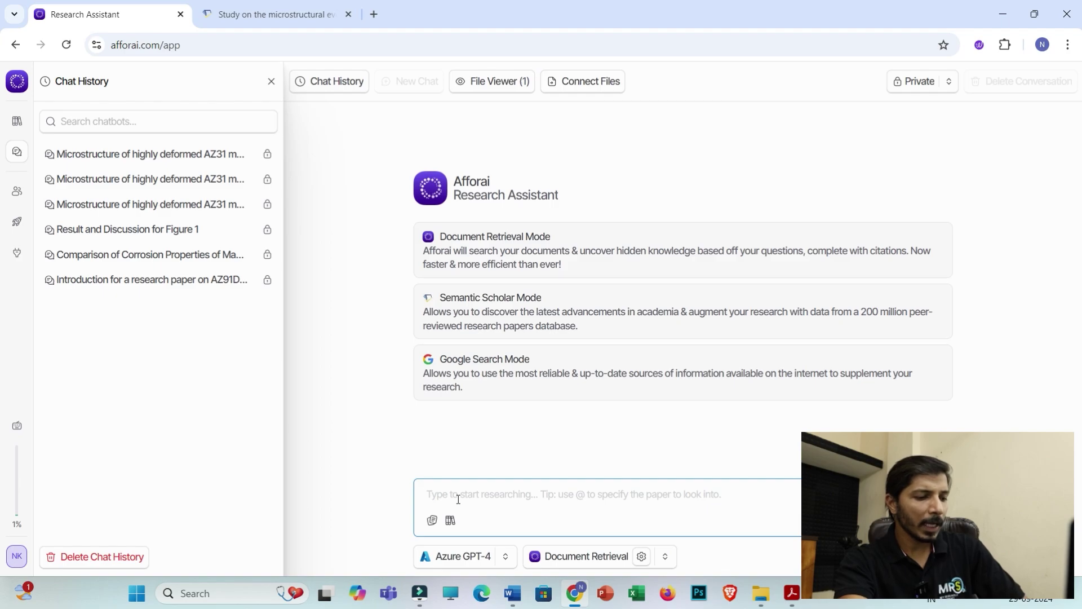
{"action": "type", "text": "@"}
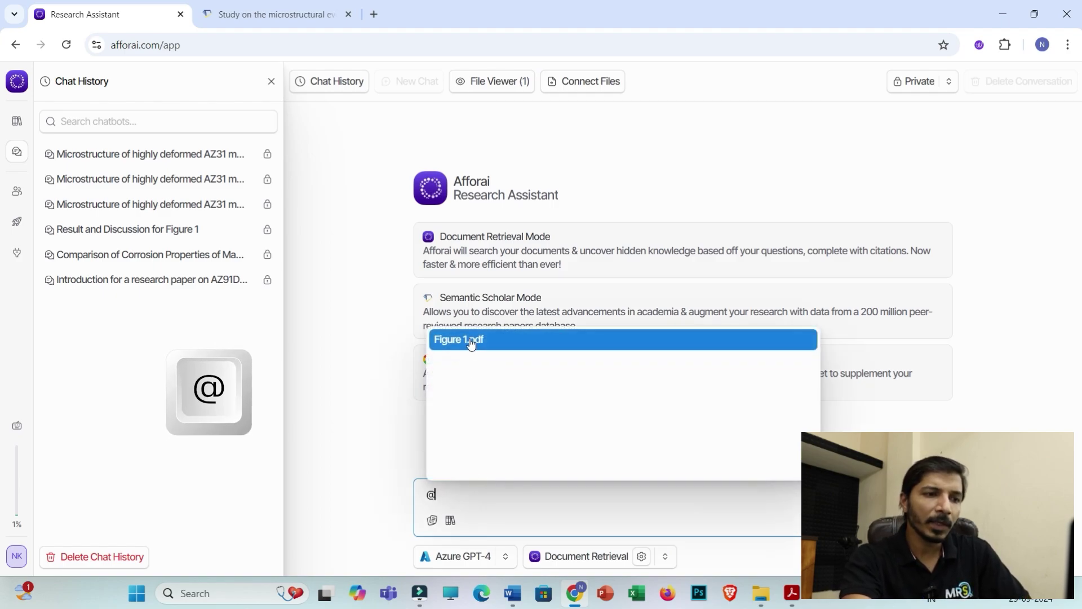
{"action": "left_click", "coordinate": [464, 341]}
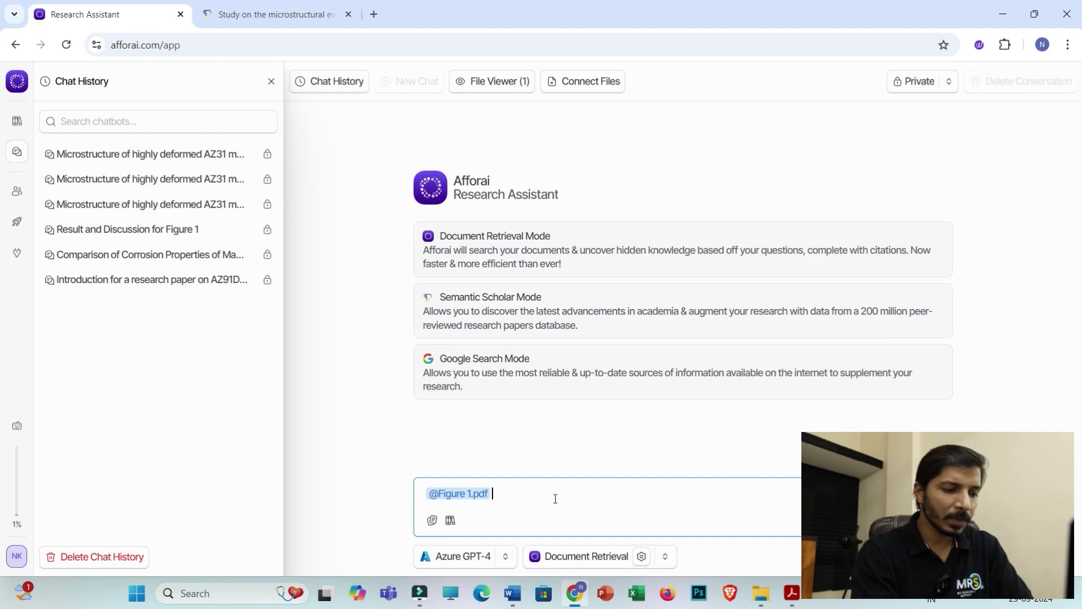
Step: Send the request 'generate results section by using this figure' and review the generated response
{"action": "type", "text": "generate"}
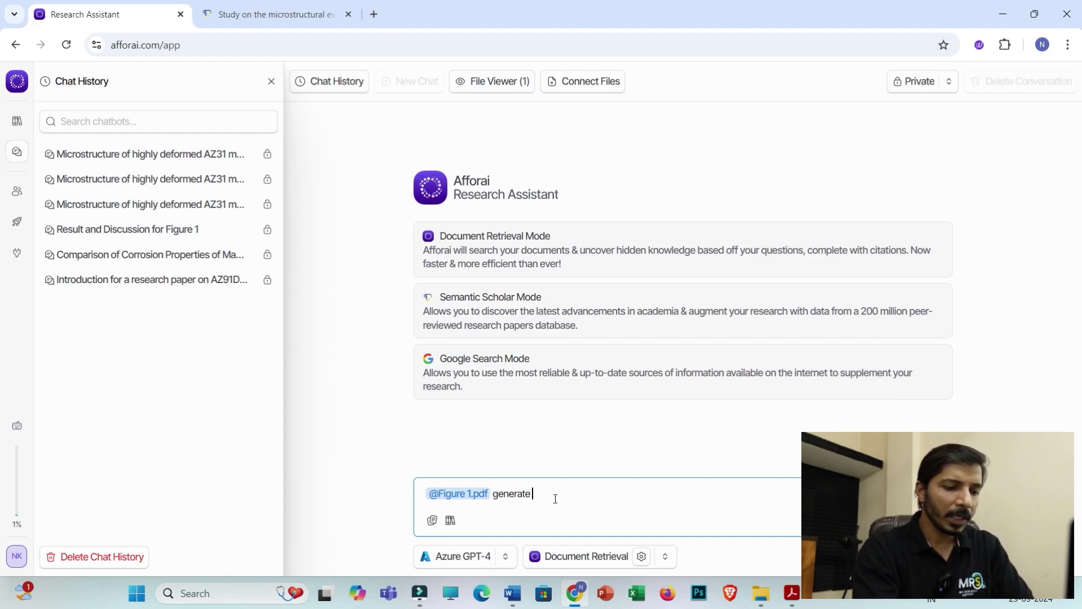
{"action": "type", "text": " an"}
{"action": "key", "text": "BackSpace"}
{"action": "key", "text": "BackSpace"}
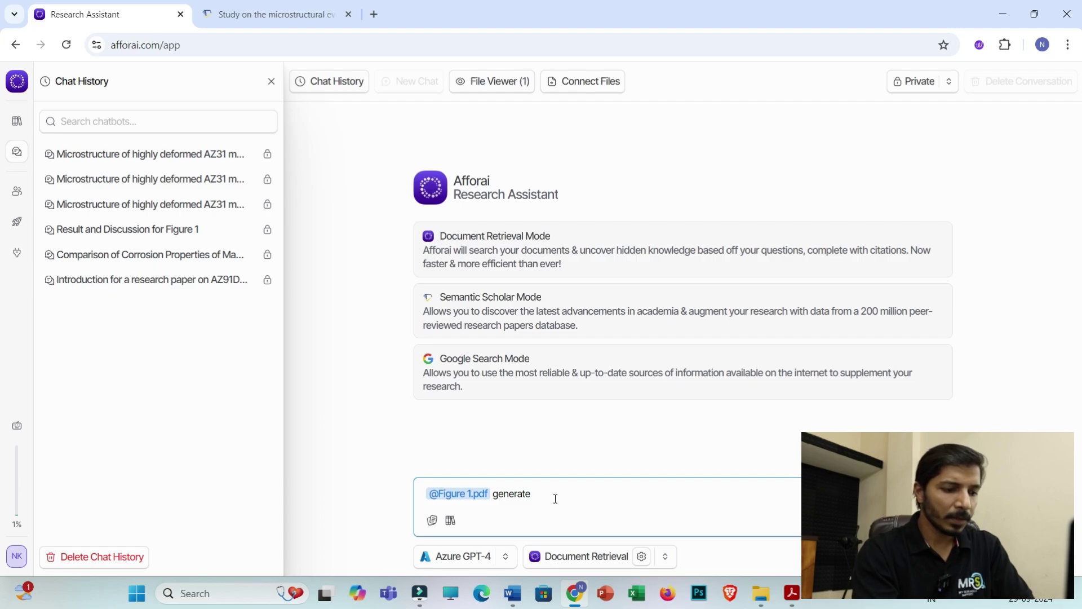
{"action": "type", "text": "results section"}
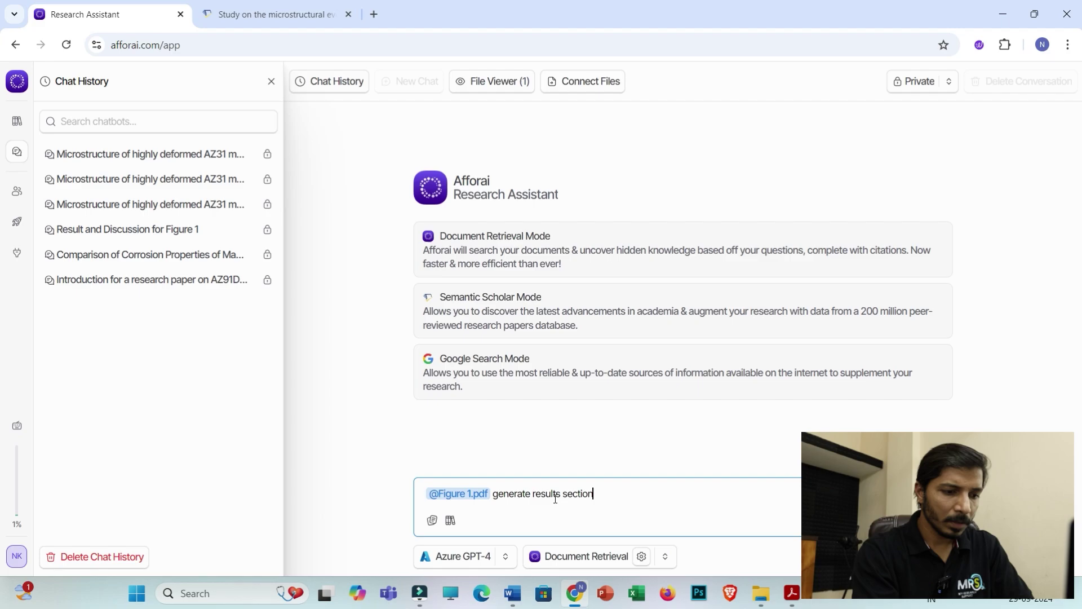
{"action": "type", "text": " by using this figure"}
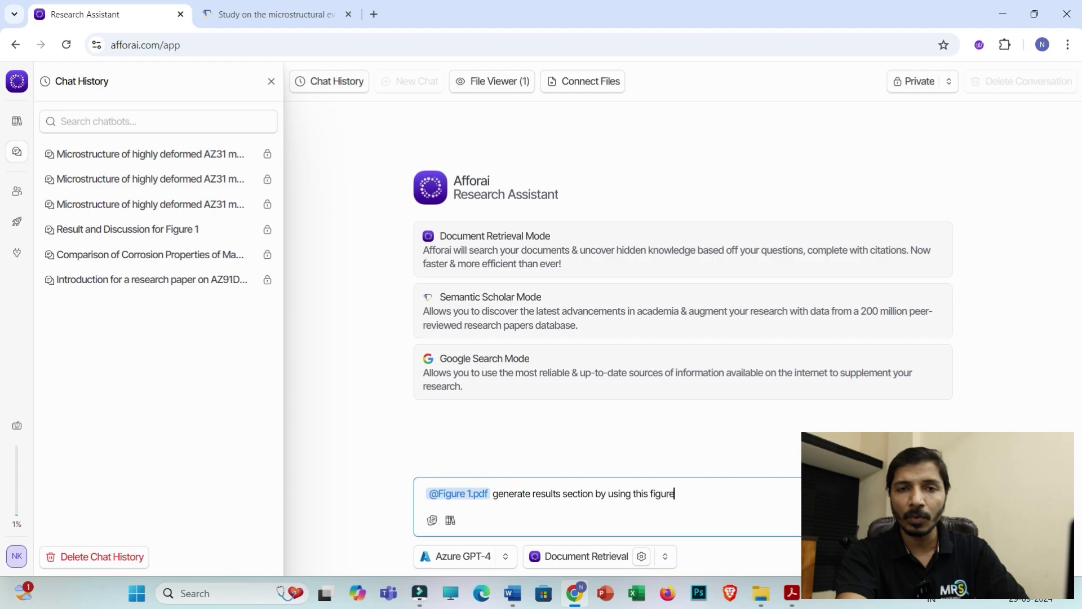
{"action": "key", "text": "Return"}
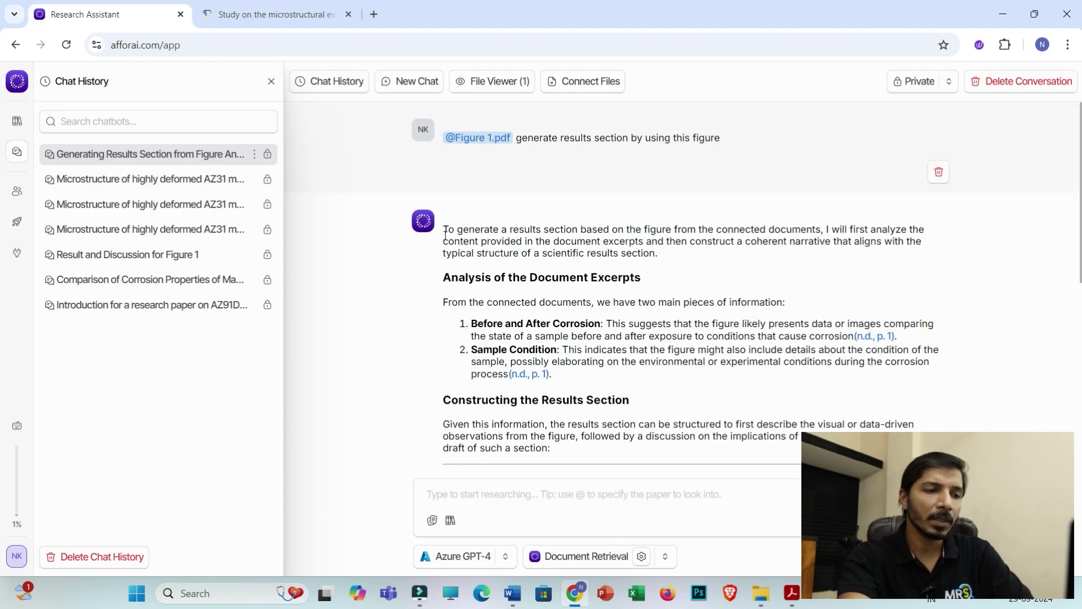
{"action": "left_click_drag", "start_coordinate": [446, 231], "coordinate": [768, 372]}
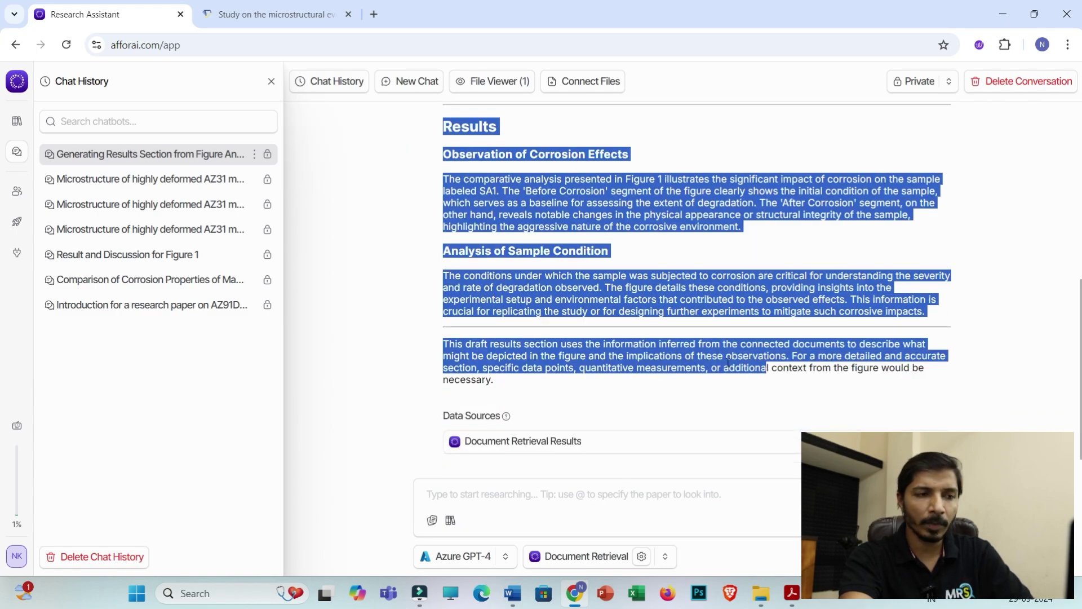
{"action": "scroll", "coordinate": [637, 335], "scroll_direction": "up", "scroll_amount": 3}
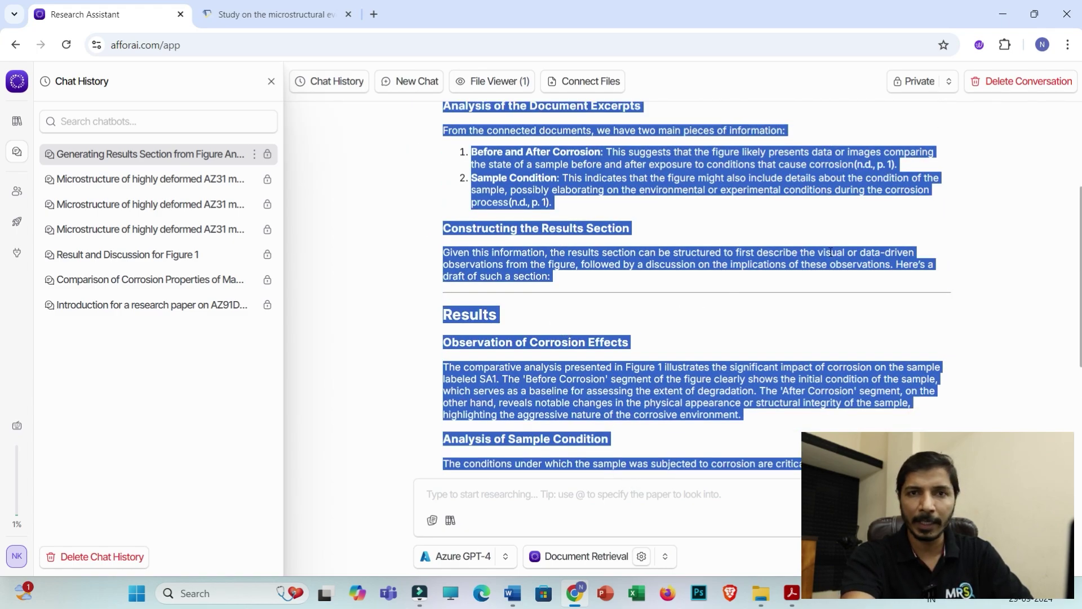
{"action": "scroll", "coordinate": [831, 252], "scroll_direction": "up", "scroll_amount": 3}
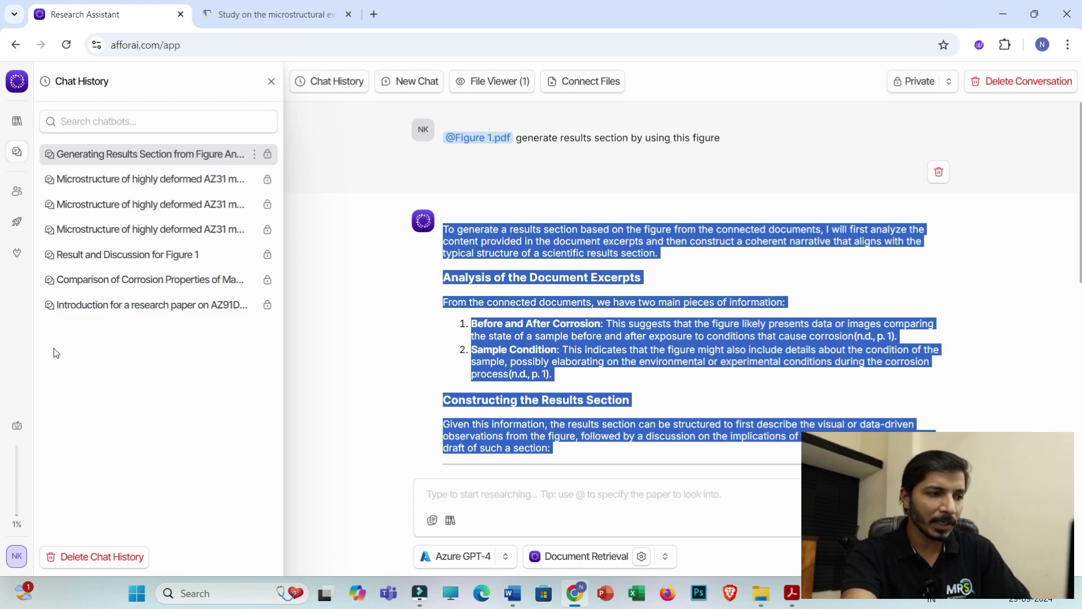
Step: View the subscription plans and compare the annual pricing of the Starter, Professional and Student plans
{"action": "left_click", "coordinate": [16, 557]}
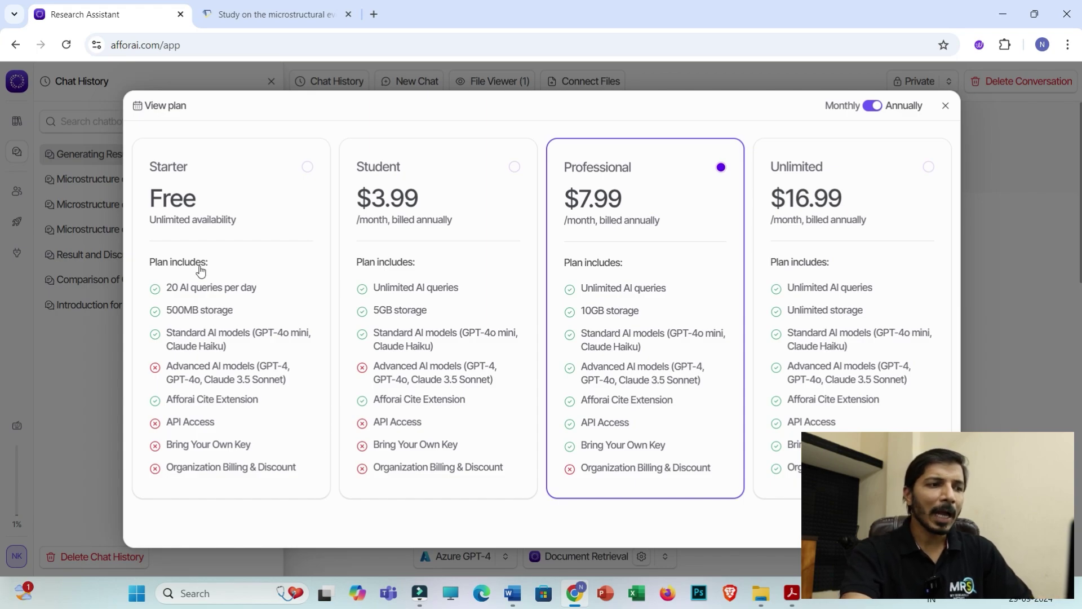
{"action": "double_click", "coordinate": [217, 204]}
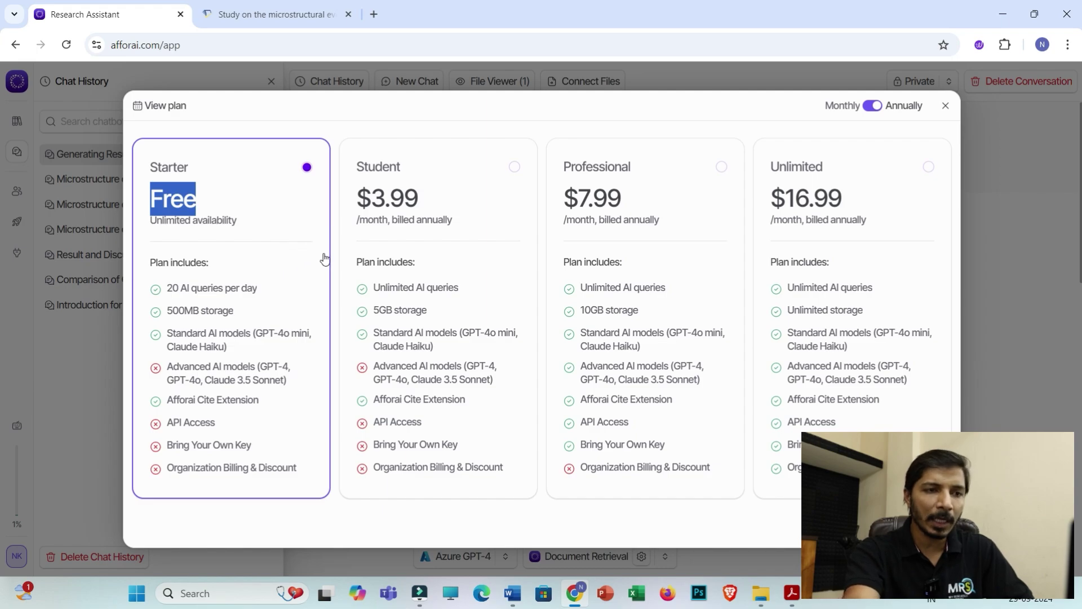
{"action": "left_click", "coordinate": [642, 199]}
{"action": "left_click_drag", "start_coordinate": [588, 200], "coordinate": [561, 180]}
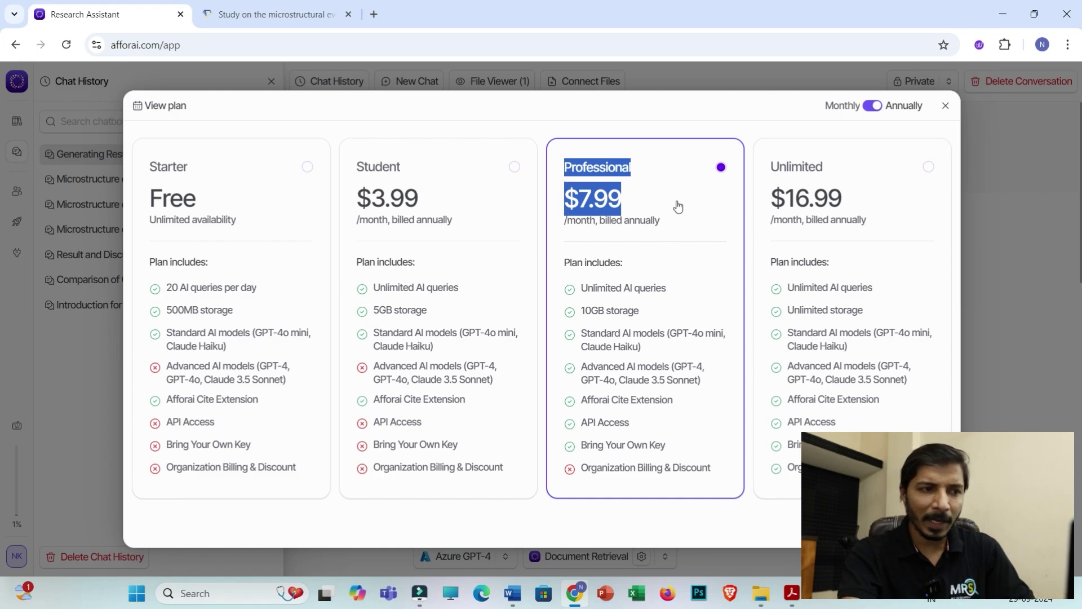
{"action": "left_click_drag", "start_coordinate": [442, 212], "coordinate": [351, 183]}
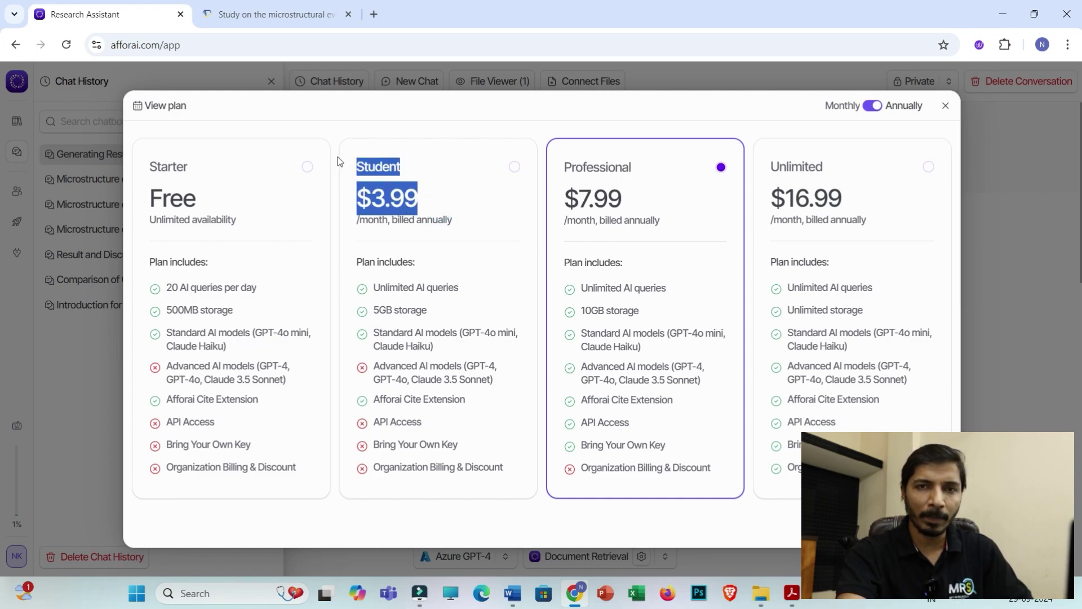